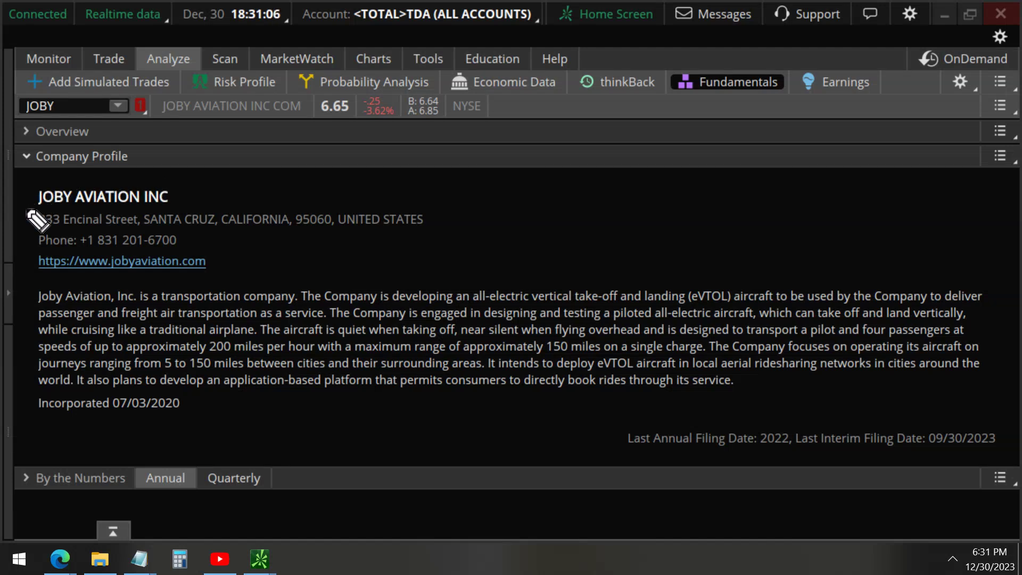
# Step: Mark the company name, the JOBY ticker, and the profile's eVTOL aircraft, aerial ridesharing and booking platform passages with a yellow pen
pyautogui.moveTo(24, 209); pyautogui.dragTo(195, 205)
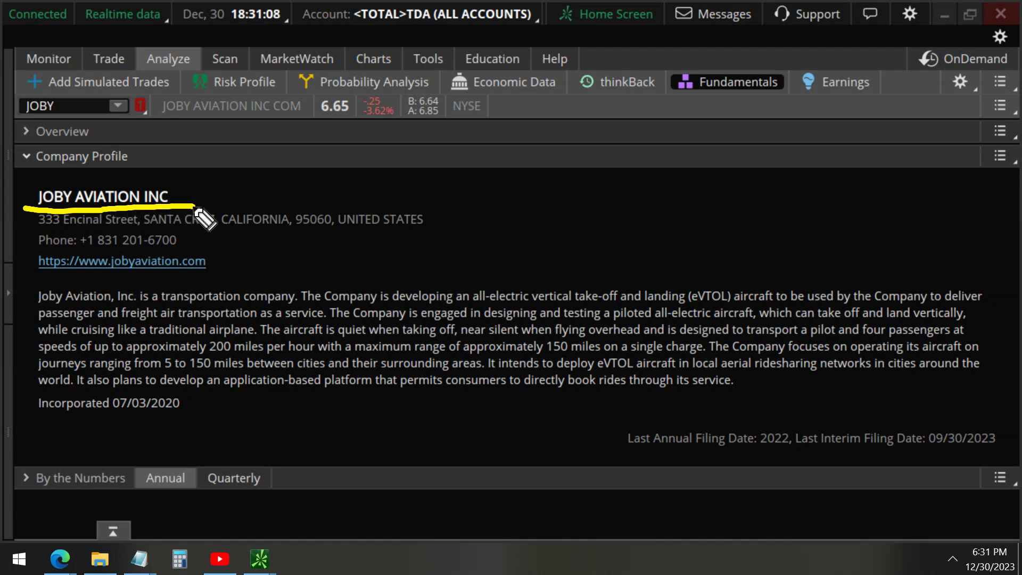
pyautogui.moveTo(22, 89)
pyautogui.mouseDown()
pyautogui.moveTo(22, 120)
pyautogui.moveTo(59, 122)
pyautogui.moveTo(79, 94)
pyautogui.moveTo(20, 91)
pyautogui.mouseUp()
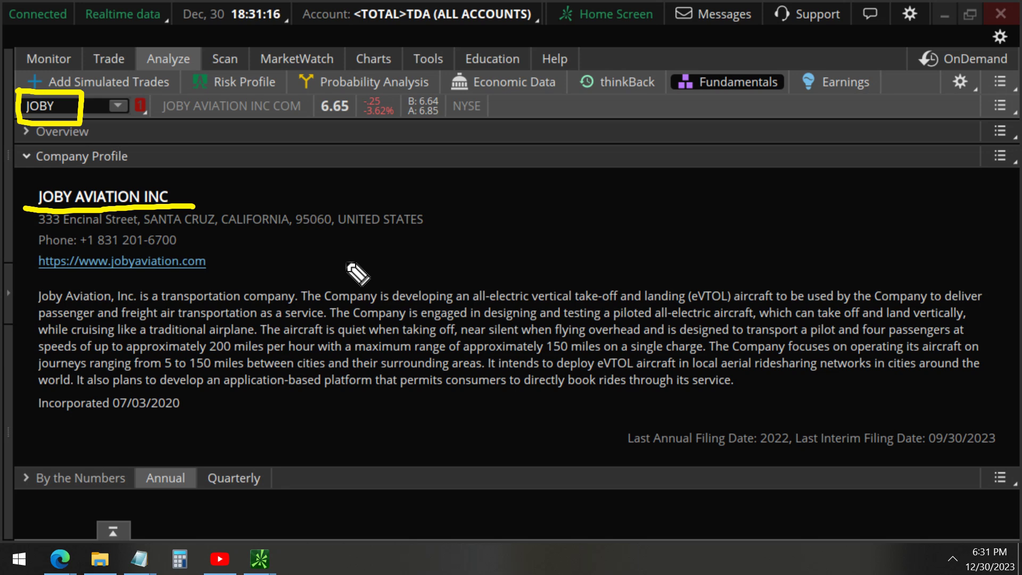
pyautogui.moveTo(473, 310); pyautogui.dragTo(783, 309)
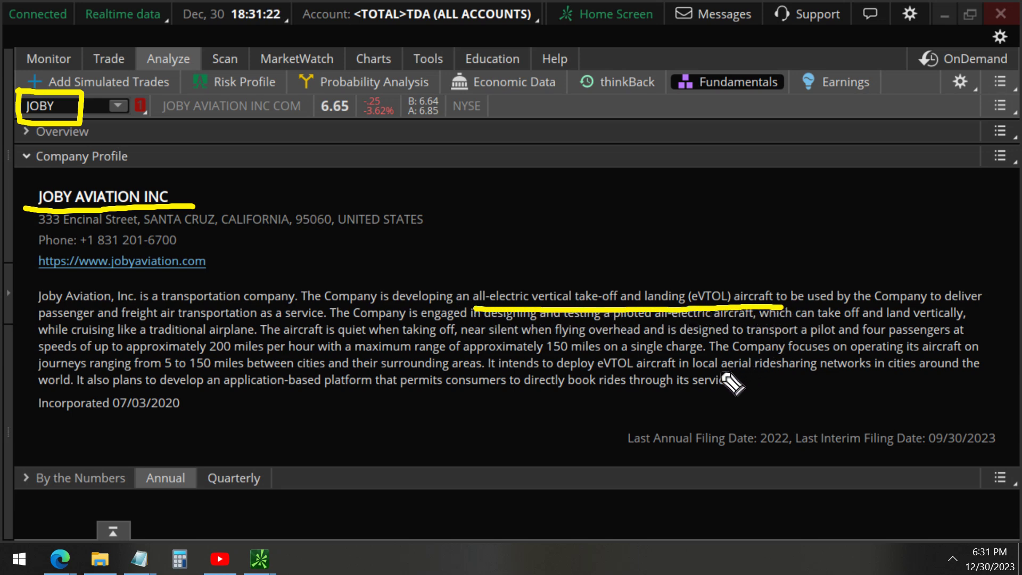
pyautogui.moveTo(683, 374); pyautogui.dragTo(982, 375)
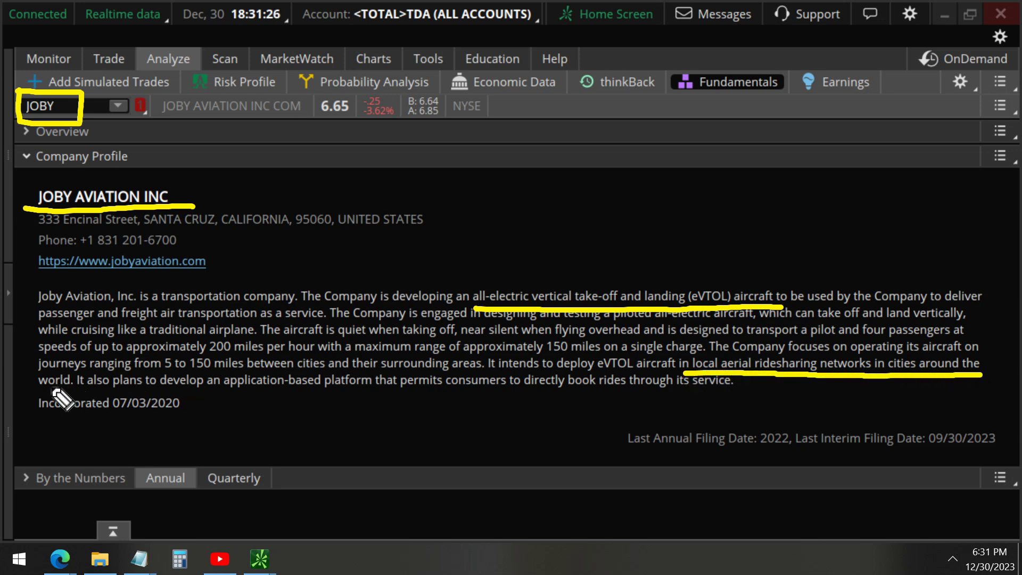
pyautogui.moveTo(31, 393); pyautogui.dragTo(729, 394)
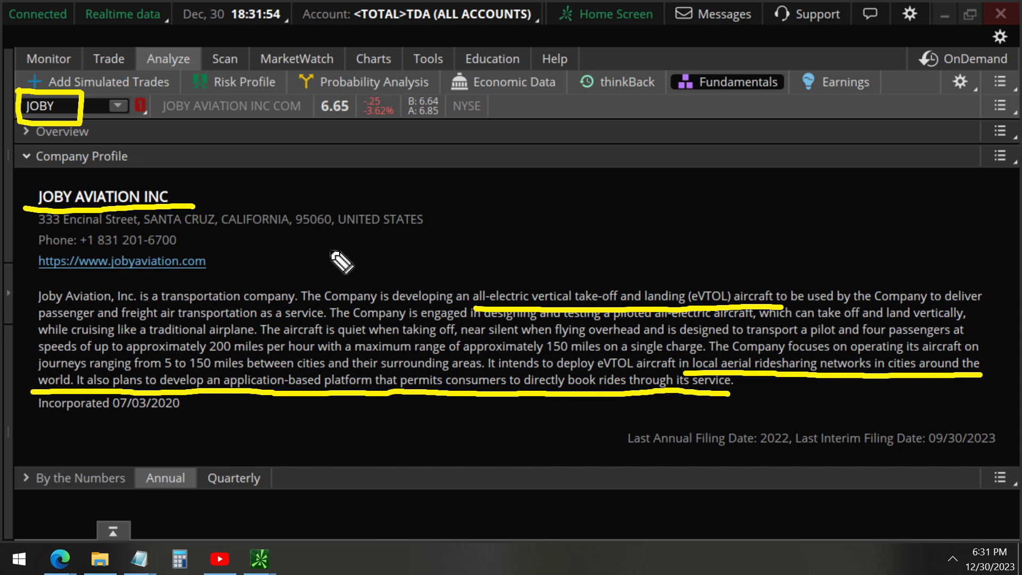
# Step: Erase all pen marks from the company profile
pyautogui.hotkey('ctrl', 'z')
pyautogui.hotkey('ctrl', 'z')
pyautogui.hotkey('ctrl', 'z')
pyautogui.hotkey('ctrl', 'z')
pyautogui.hotkey('ctrl', 'z')
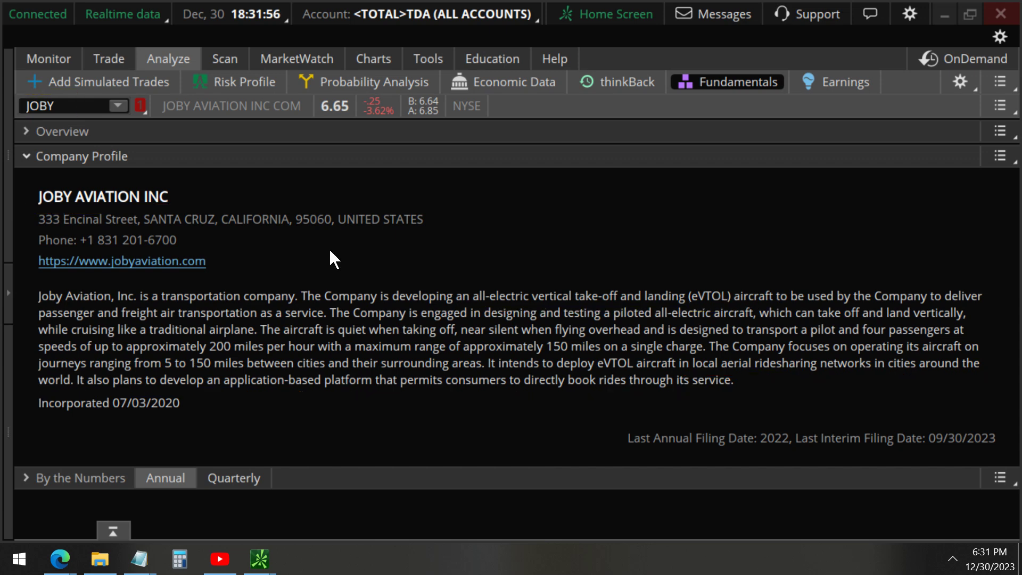
# Step: Show JOBY's options time and sales, and mark the date, contract, quantity and price of the largest 19 JUL 24 9 C trade
pyautogui.click(108, 57)
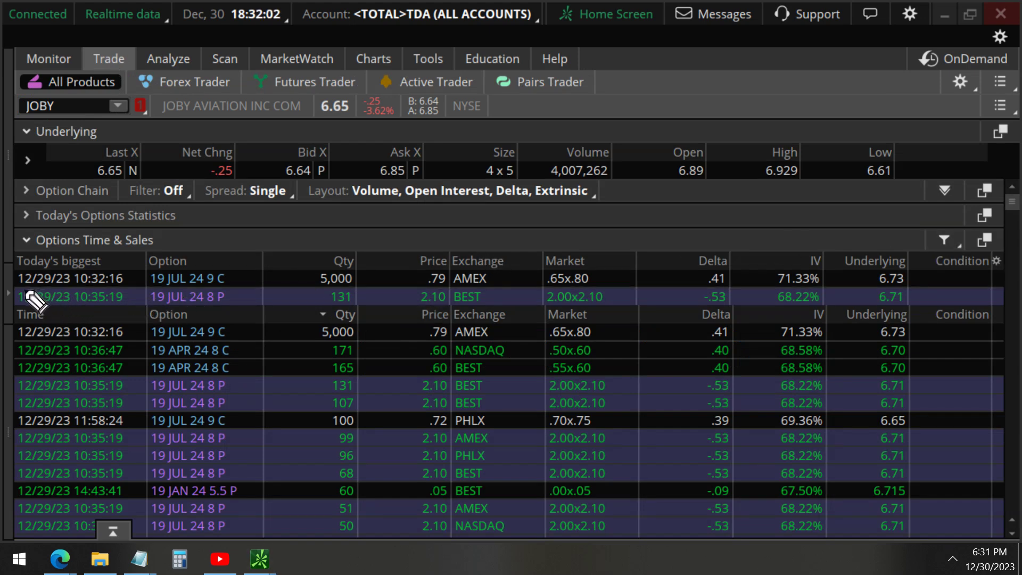
pyautogui.moveTo(10, 291); pyautogui.dragTo(91, 291)
pyautogui.moveTo(313, 291)
pyautogui.mouseDown()
pyautogui.moveTo(339, 291)
pyautogui.moveTo(362, 249)
pyautogui.moveTo(320, 249)
pyautogui.moveTo(314, 289)
pyautogui.mouseUp()
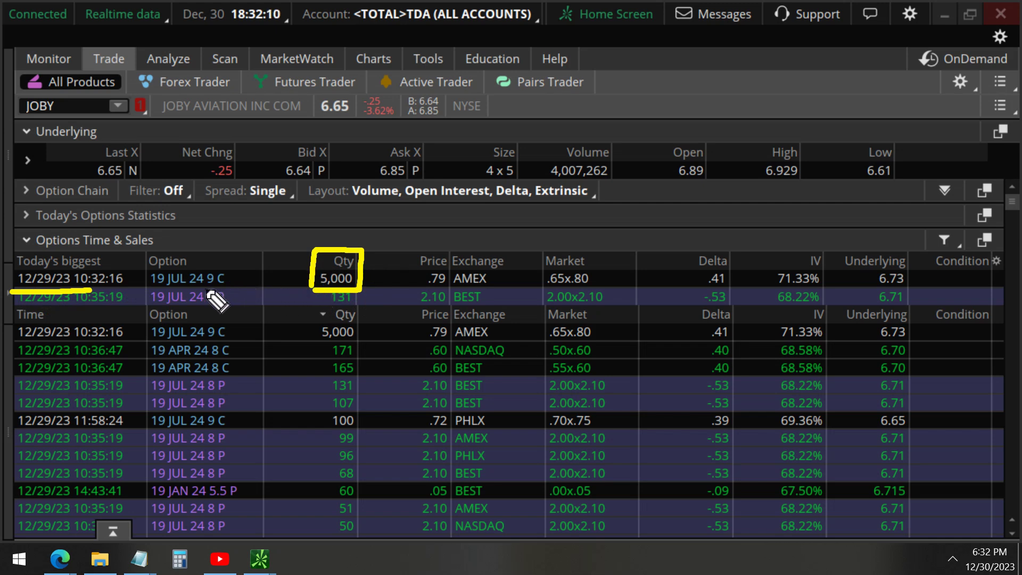
pyautogui.moveTo(203, 290); pyautogui.dragTo(233, 290)
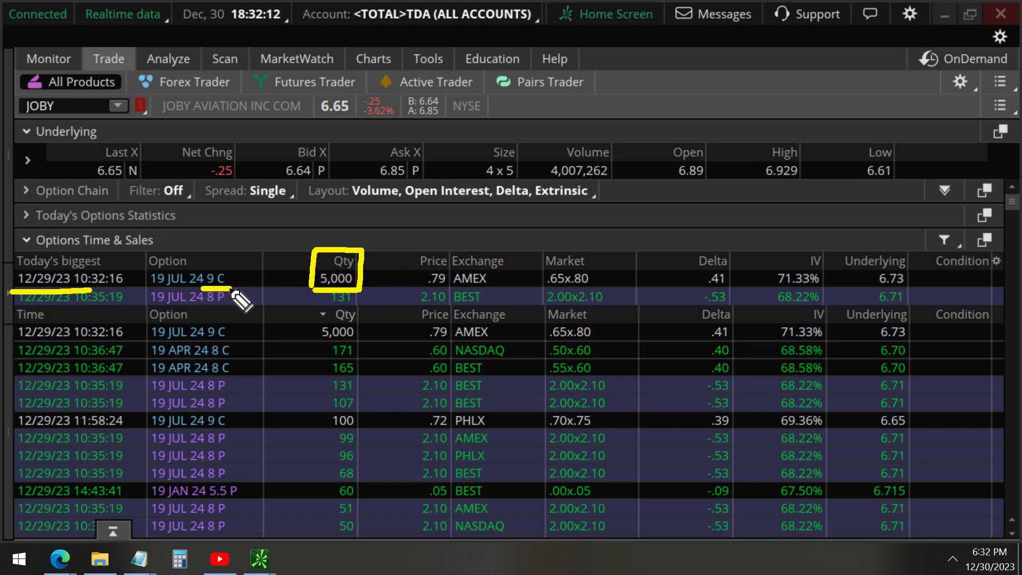
pyautogui.moveTo(141, 290); pyautogui.dragTo(233, 290)
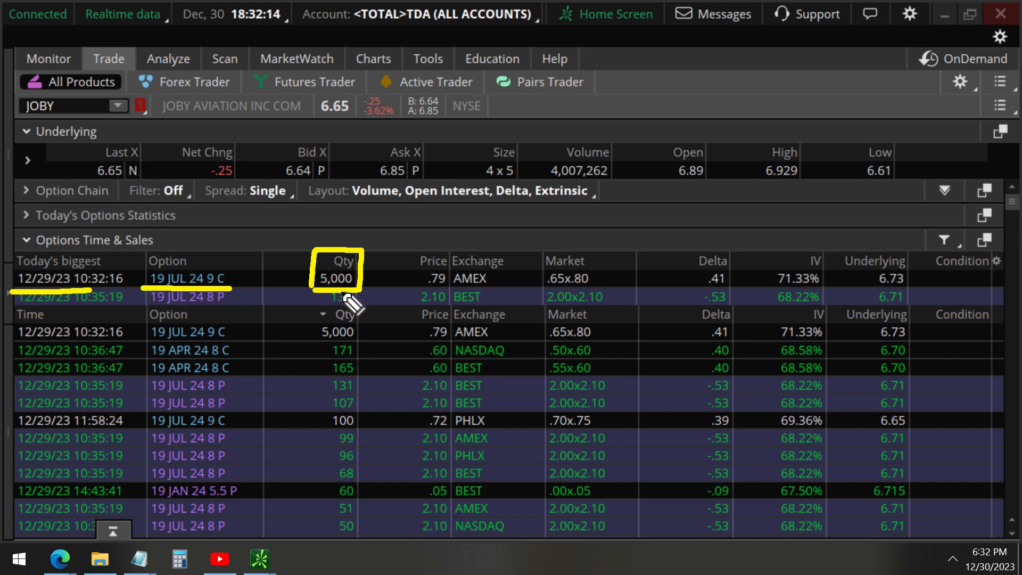
pyautogui.moveTo(415, 291)
pyautogui.mouseDown()
pyautogui.moveTo(442, 291)
pyautogui.moveTo(454, 266)
pyautogui.moveTo(424, 248)
pyautogui.moveTo(413, 290)
pyautogui.mouseUp()
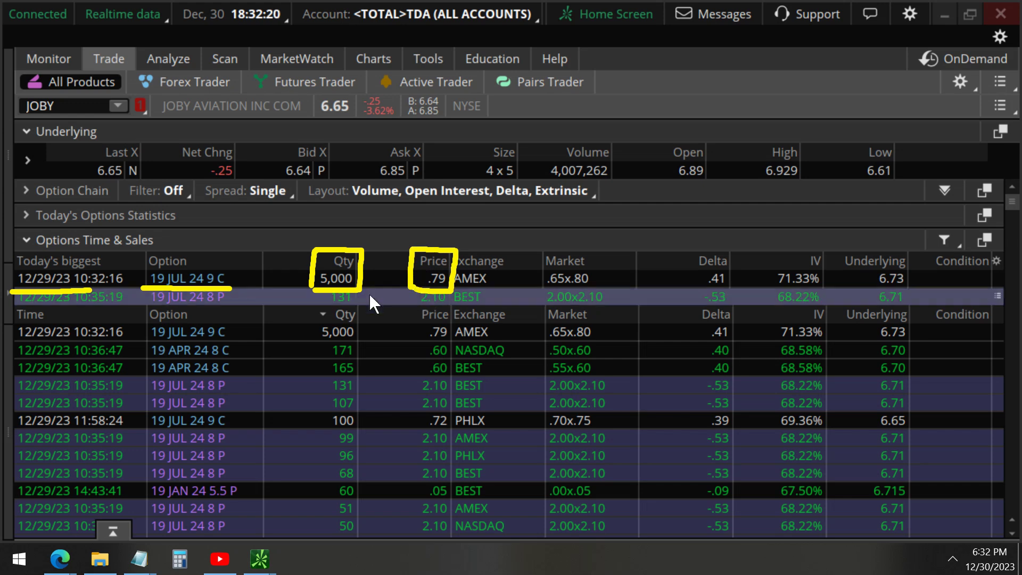
# Step: Open Calculator beside the trade's quantity and price, multiply 79 by 5000, and draw a box around the result
pyautogui.click(180, 559)
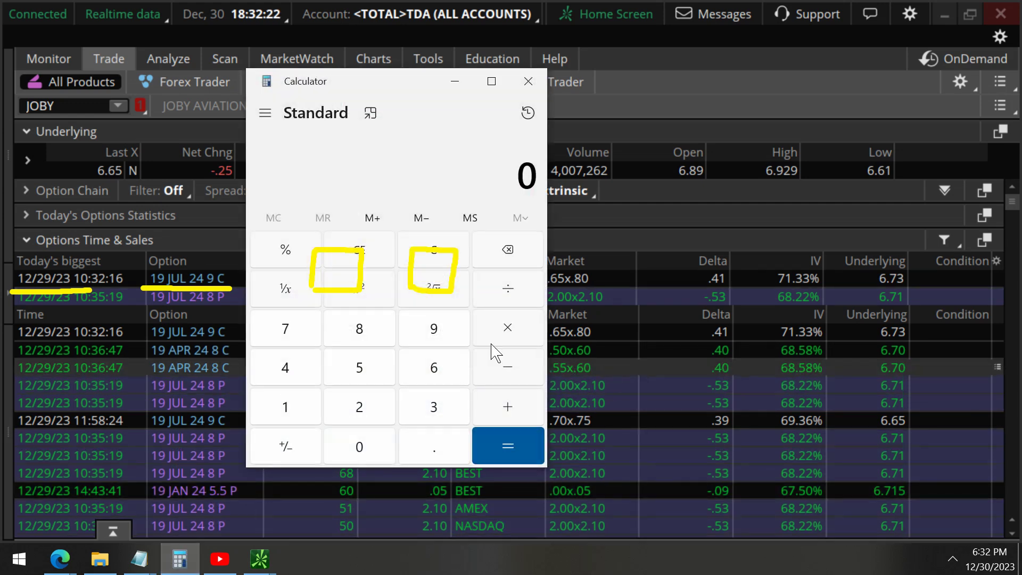
pyautogui.moveTo(407, 84); pyautogui.dragTo(729, 91)
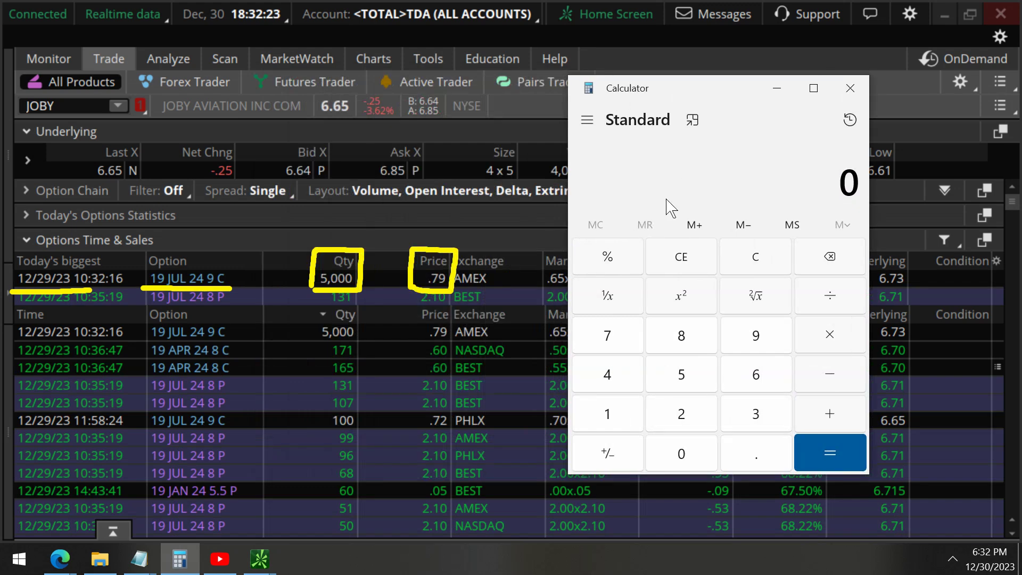
pyautogui.click(612, 336)
pyautogui.click(745, 335)
pyautogui.click(844, 338)
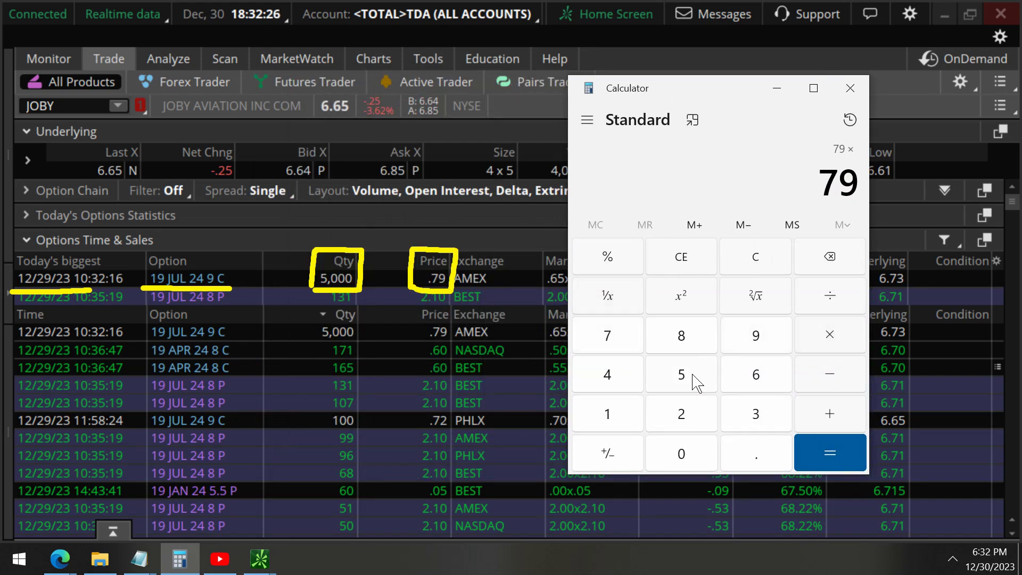
pyautogui.click(694, 379)
pyautogui.click(690, 447)
pyautogui.click(692, 447)
pyautogui.click(692, 447)
pyautogui.click(812, 454)
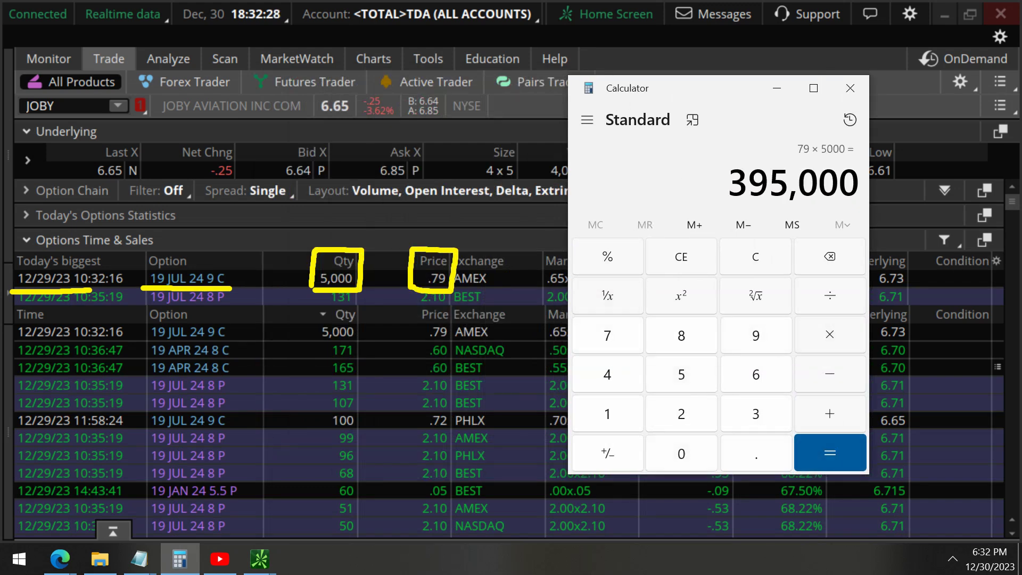
pyautogui.moveTo(807, 155)
pyautogui.mouseDown()
pyautogui.moveTo(711, 156)
pyautogui.moveTo(841, 206)
pyautogui.moveTo(871, 160)
pyautogui.moveTo(780, 152)
pyautogui.mouseUp()
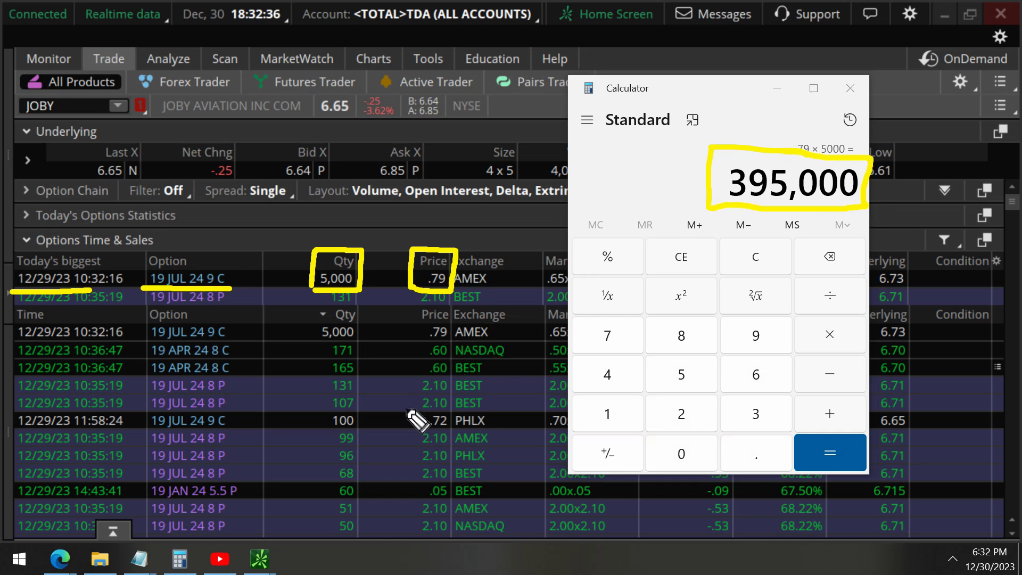
# Step: Mark the 19 JUL 24 8 P rows beside their contract names, then mark alongside the upper trade rows in the sales list
pyautogui.moveTo(232, 385)
pyautogui.mouseDown()
pyautogui.moveTo(266, 382)
pyautogui.moveTo(262, 401)
pyautogui.mouseUp()
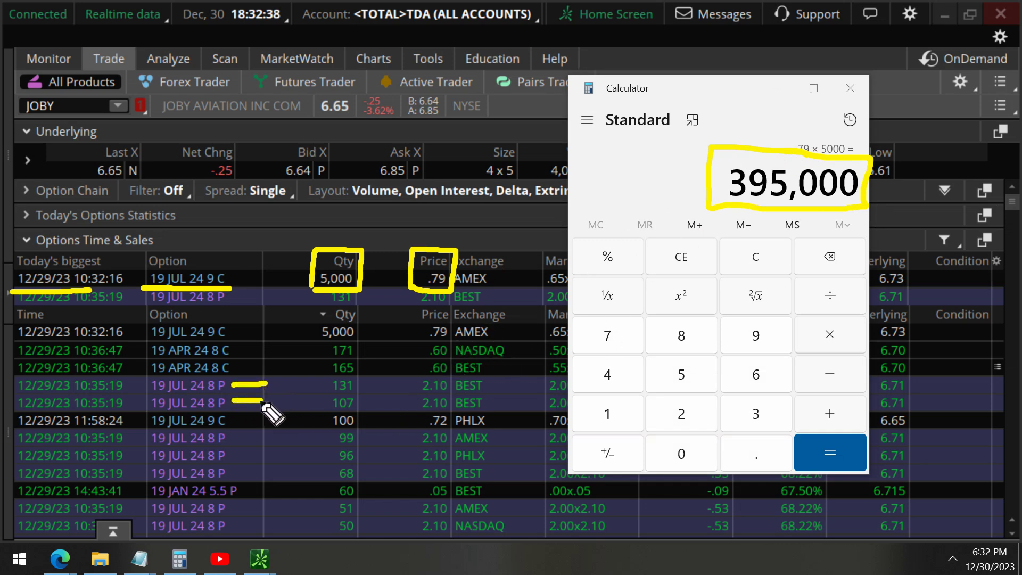
pyautogui.moveTo(230, 438)
pyautogui.mouseDown()
pyautogui.moveTo(252, 438)
pyautogui.moveTo(244, 473)
pyautogui.mouseUp()
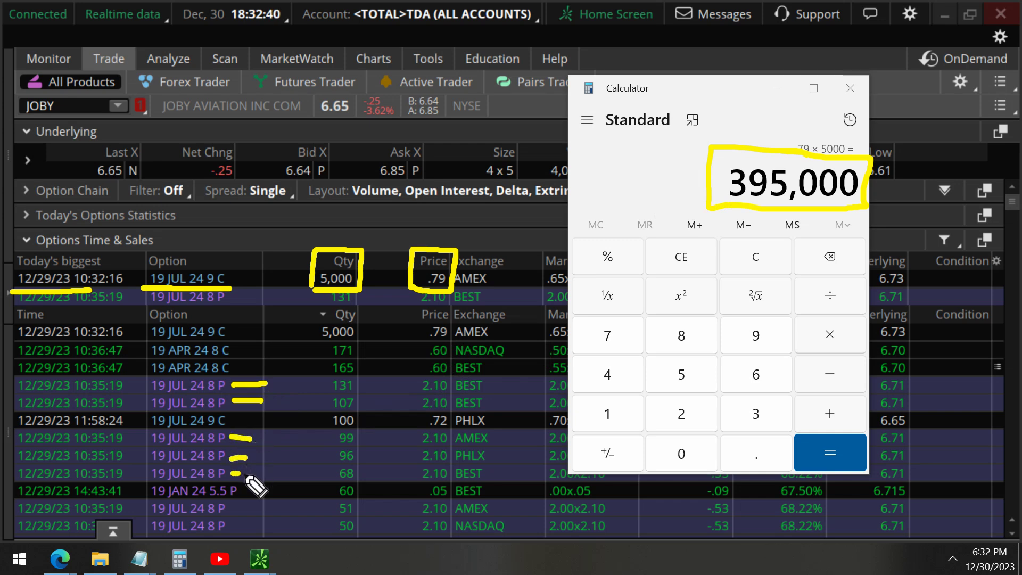
pyautogui.moveTo(141, 381); pyautogui.dragTo(140, 403)
pyautogui.moveTo(140, 439); pyautogui.dragTo(150, 477)
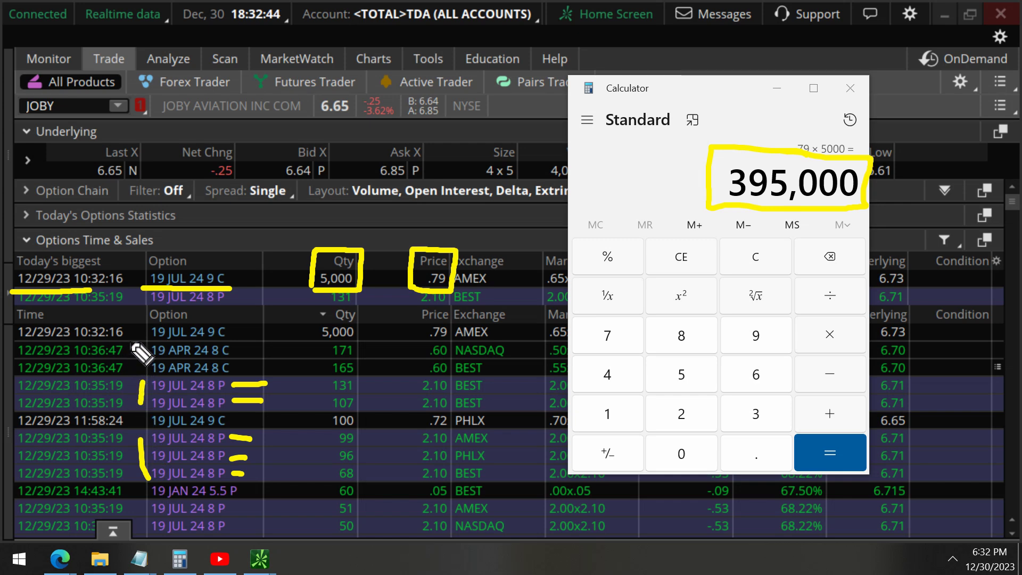
pyautogui.moveTo(126, 330)
pyautogui.mouseDown()
pyautogui.moveTo(127, 377)
pyautogui.moveTo(141, 392)
pyautogui.mouseUp()
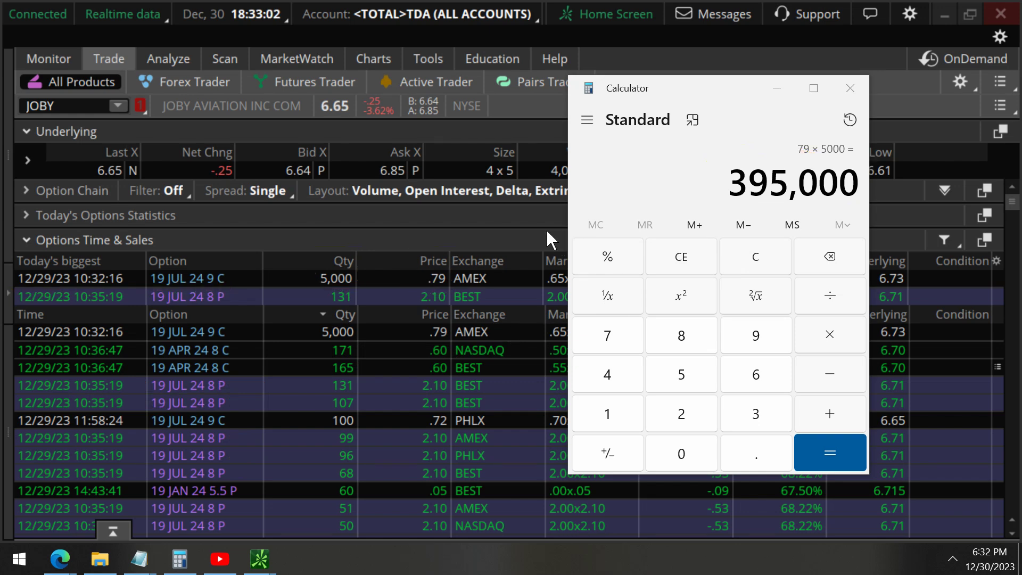
# Step: Close Calculator and expand the option chain to show the 19 JUL 24 expiration's strikes
pyautogui.click(850, 87)
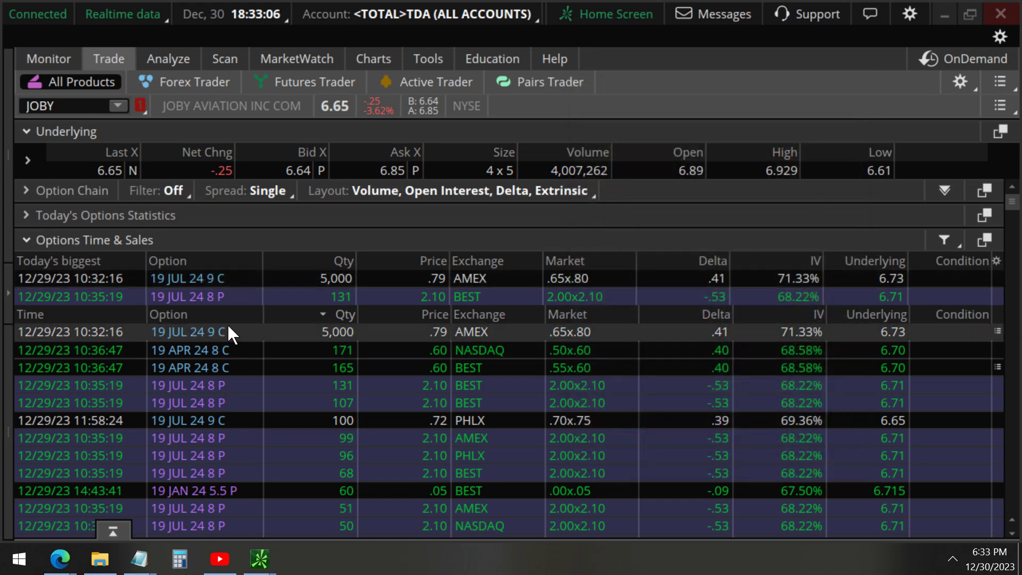
pyautogui.click(62, 190)
pyautogui.click(55, 288)
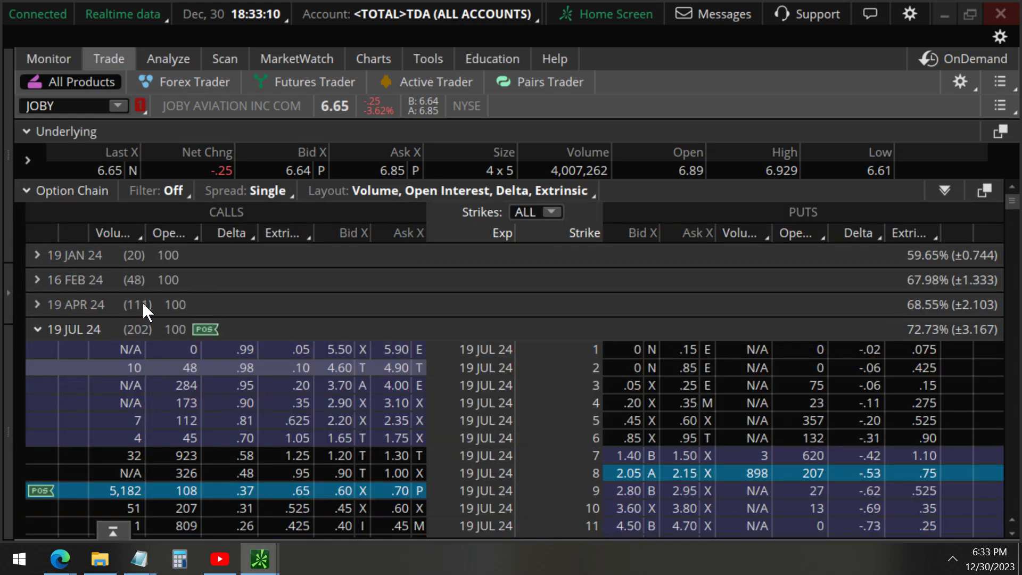
pyautogui.scroll(-3, 341, 371)
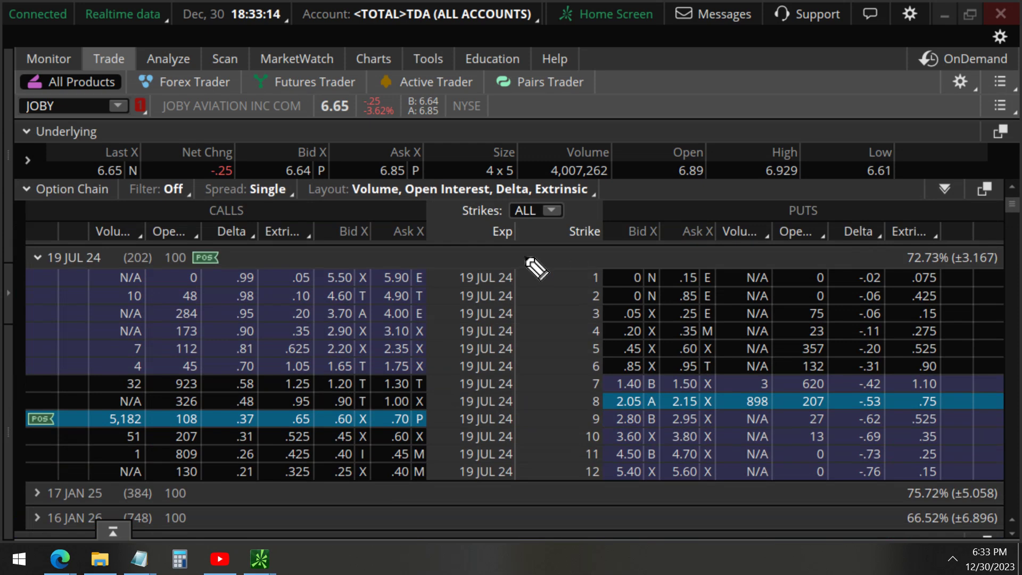
# Step: Mark the 19 JUL 24 expiration, the strike 9 call's position, volume and open interest, and the strike 8 put's volume, and draw a rising arrow
pyautogui.moveTo(39, 270); pyautogui.dragTo(158, 273)
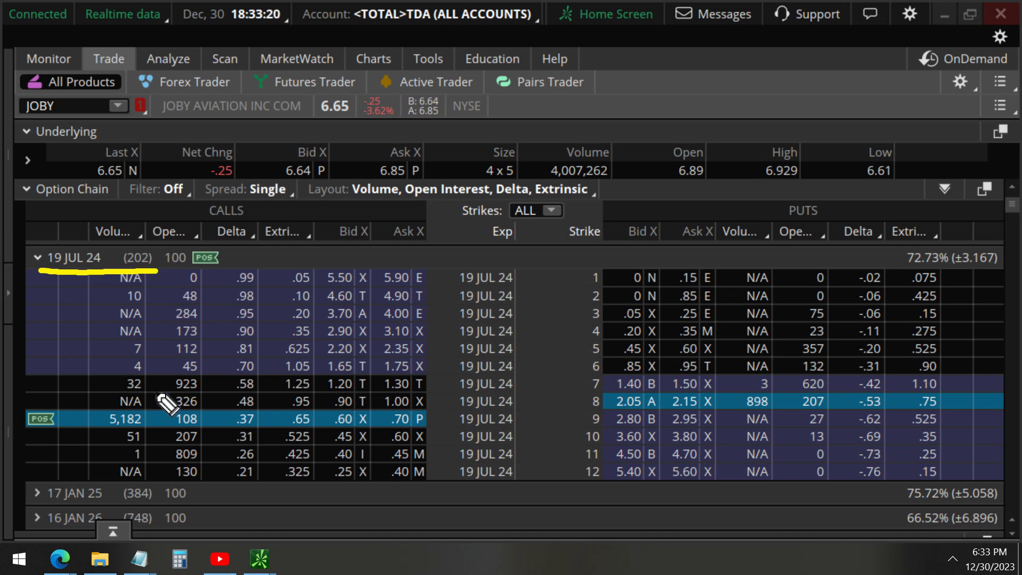
pyautogui.moveTo(615, 429); pyautogui.dragTo(23, 429)
pyautogui.moveTo(96, 405); pyautogui.dragTo(155, 429)
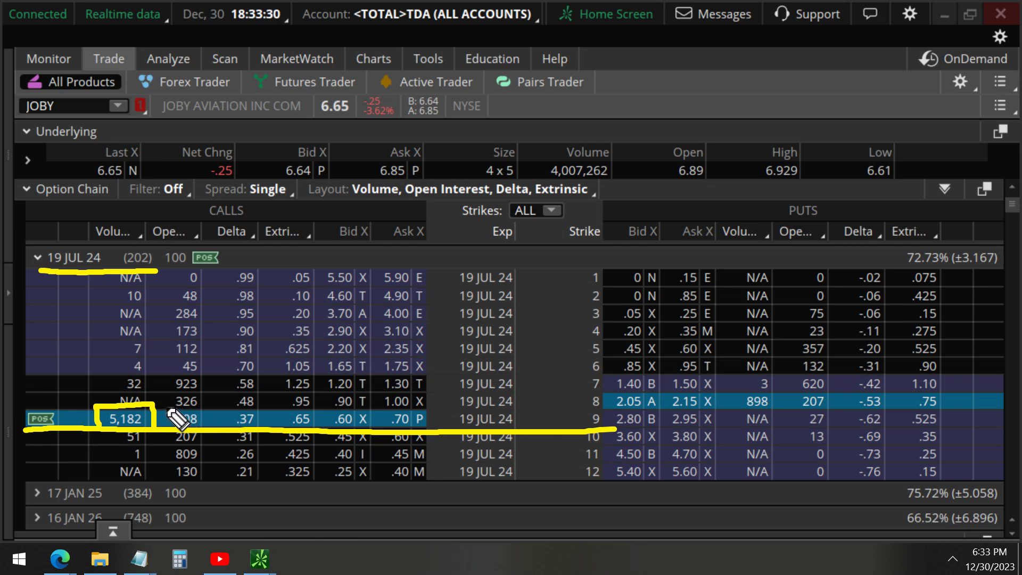
pyautogui.moveTo(165, 407)
pyautogui.mouseDown()
pyautogui.moveTo(166, 421)
pyautogui.moveTo(187, 403)
pyautogui.moveTo(207, 411)
pyautogui.moveTo(209, 429)
pyautogui.mouseUp()
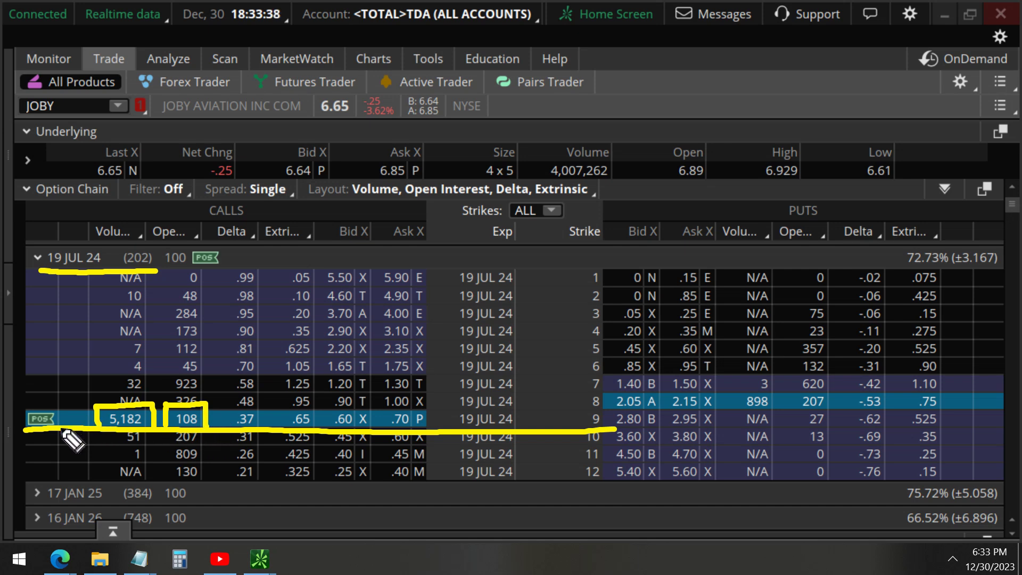
pyautogui.moveTo(66, 427)
pyautogui.mouseDown()
pyautogui.moveTo(66, 411)
pyautogui.moveTo(32, 401)
pyautogui.moveTo(21, 417)
pyautogui.moveTo(31, 431)
pyautogui.moveTo(63, 429)
pyautogui.mouseUp()
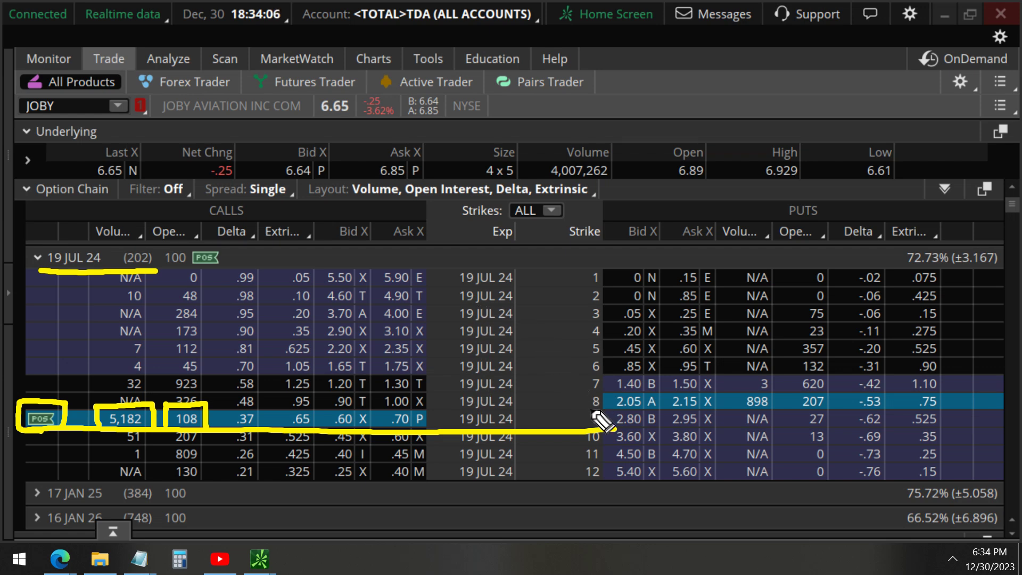
pyautogui.moveTo(591, 412)
pyautogui.mouseDown()
pyautogui.moveTo(781, 419)
pyautogui.moveTo(787, 401)
pyautogui.moveTo(738, 409)
pyautogui.mouseUp()
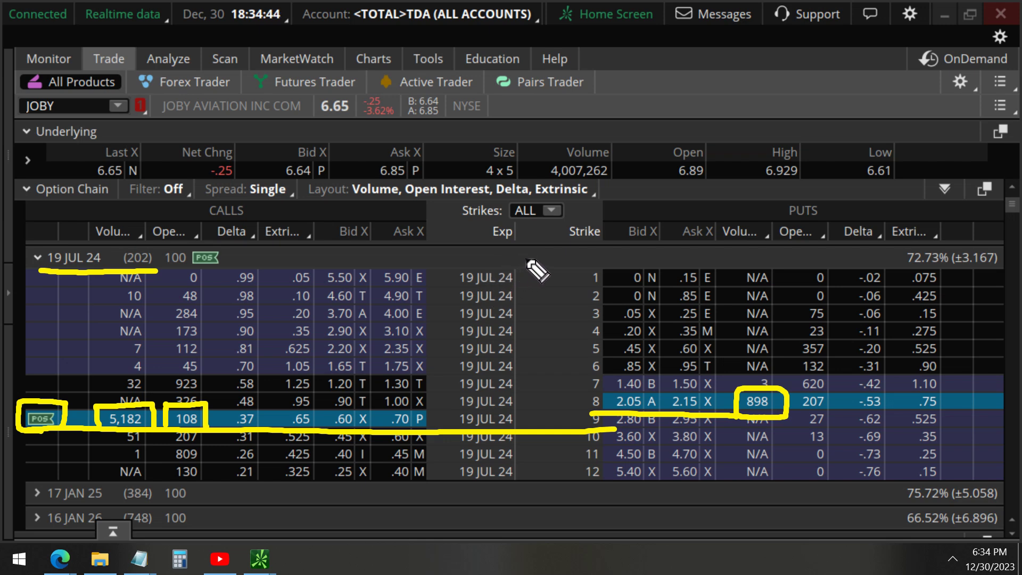
pyautogui.moveTo(495, 287)
pyautogui.mouseDown()
pyautogui.moveTo(613, 207)
pyautogui.moveTo(881, 65)
pyautogui.moveTo(813, 72)
pyautogui.moveTo(887, 63)
pyautogui.moveTo(894, 123)
pyautogui.mouseUp()
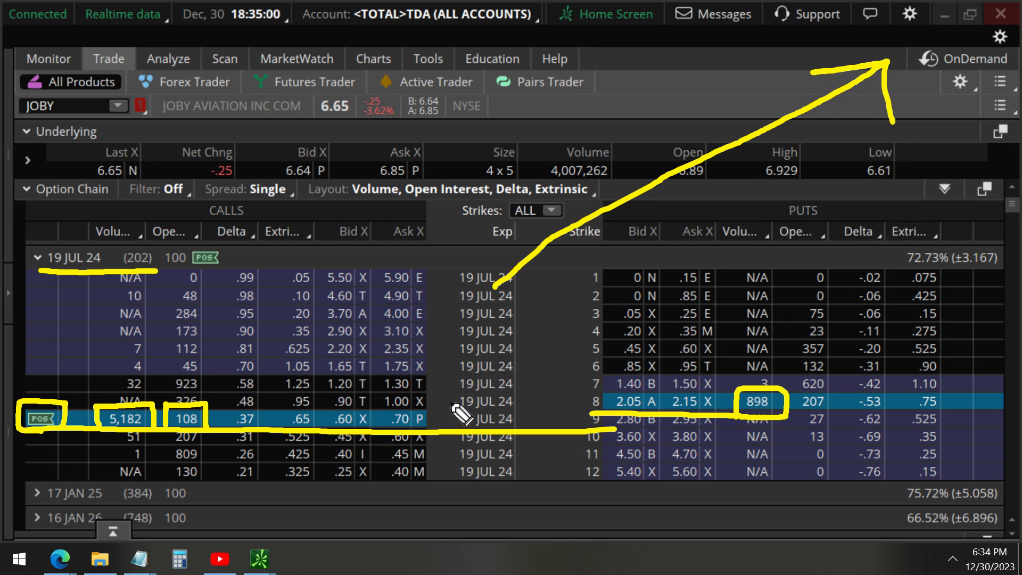
# Step: Erase the arrow and all other pen marks from the option chain
pyautogui.hotkey('ctrl', 'z')
pyautogui.hotkey('ctrl', 'z')
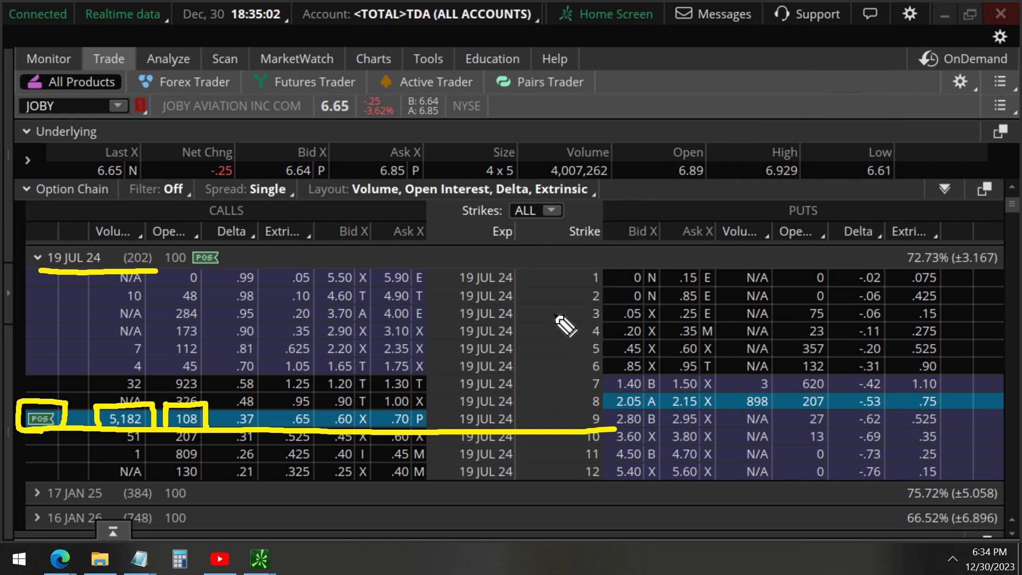
pyautogui.hotkey('ctrl', 'z')
pyautogui.hotkey('ctrl', 'z')
pyautogui.hotkey('ctrl', 'z')
pyautogui.hotkey('ctrl', 'z')
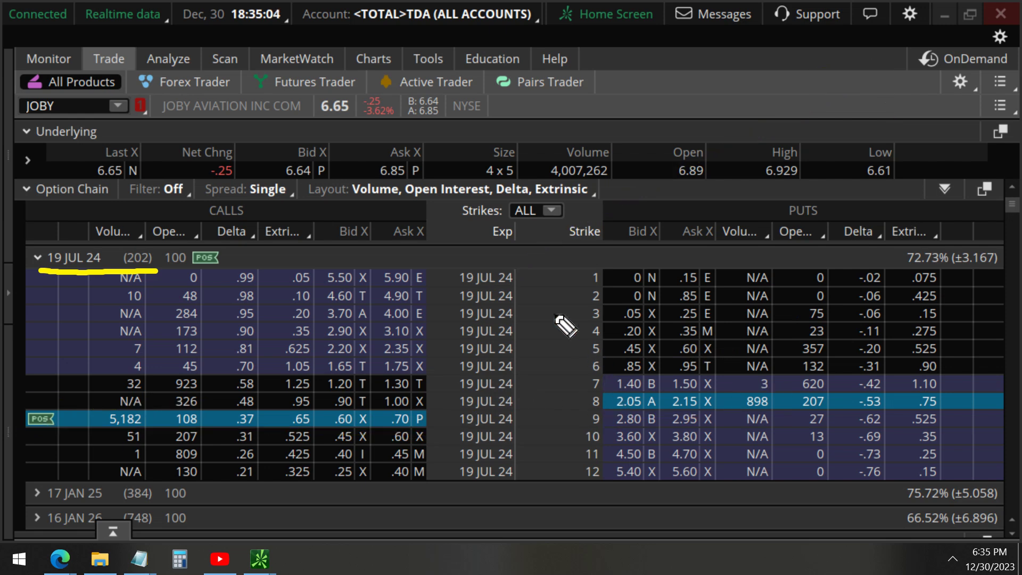
pyautogui.hotkey('ctrl', 'z')
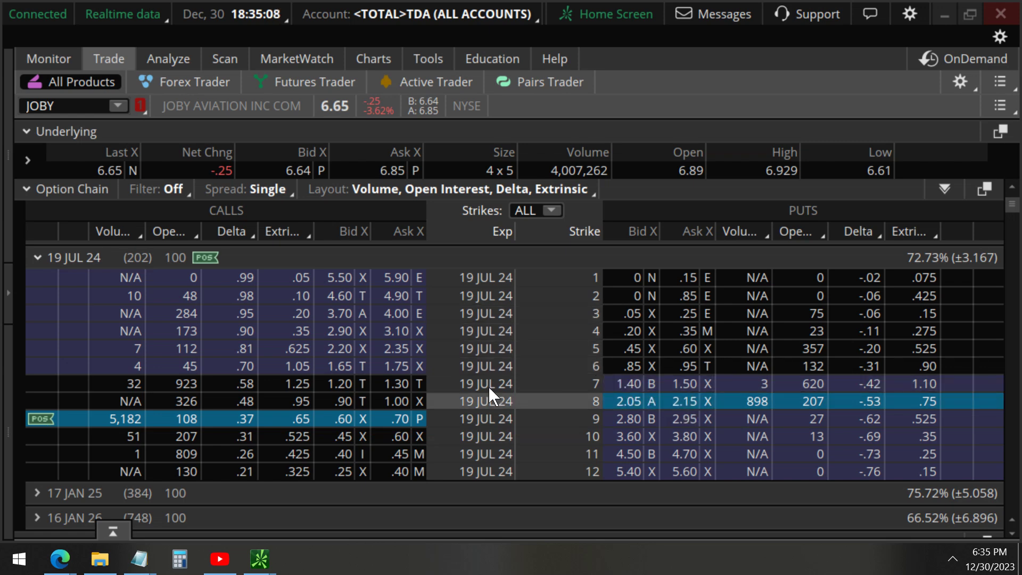
# Step: Collapse the option chain and bracket the 2.10 prices of the 131- and 107-contract 19 JUL 24 8 P trades
pyautogui.click(79, 189)
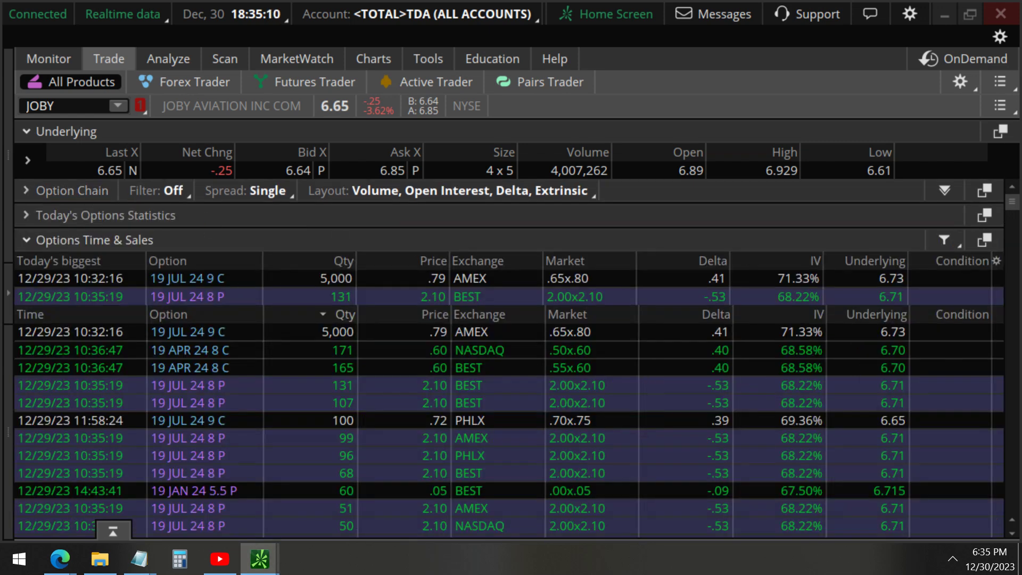
pyautogui.moveTo(415, 373); pyautogui.dragTo(413, 417)
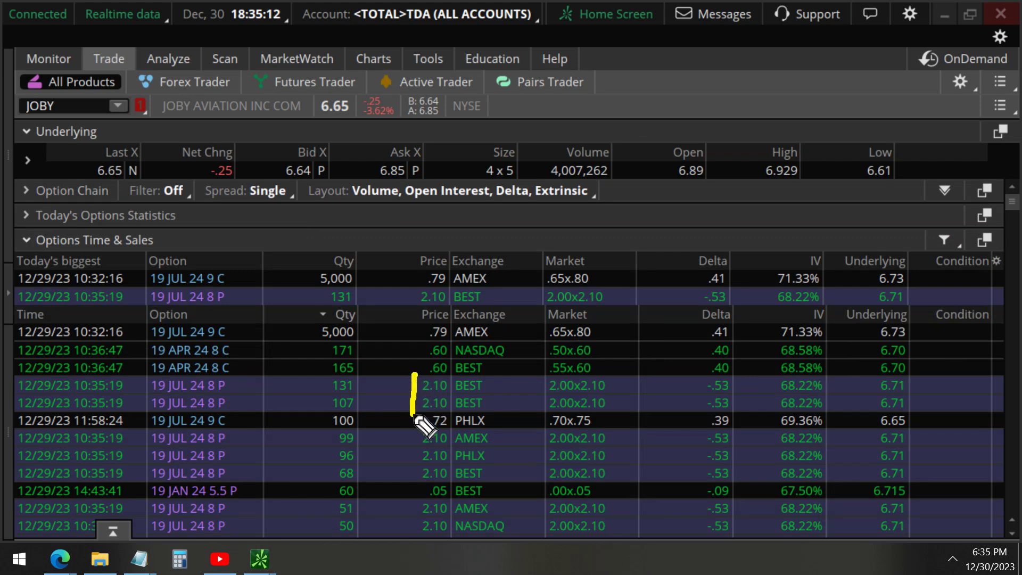
pyautogui.click(453, 381)
pyautogui.moveTo(453, 379)
pyautogui.mouseDown()
pyautogui.moveTo(453, 416)
pyautogui.moveTo(409, 482)
pyautogui.mouseUp()
pyautogui.moveTo(448, 435)
pyautogui.mouseDown()
pyautogui.moveTo(453, 485)
pyautogui.moveTo(408, 538)
pyautogui.mouseUp()
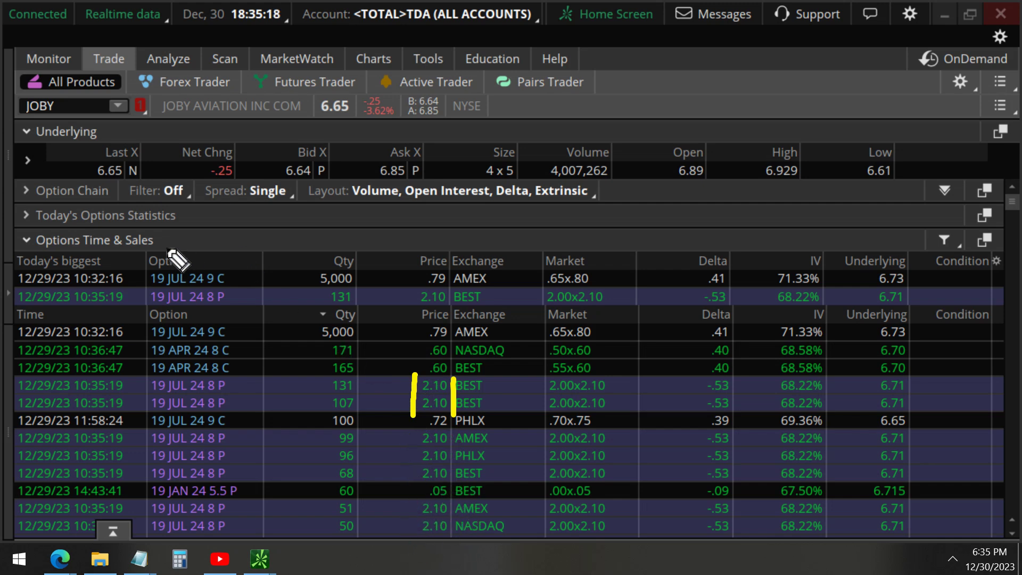
# Step: Expand the option chain and underline the 19 JUL 24 strike 8 put from its strike through its volume
pyautogui.click(75, 189)
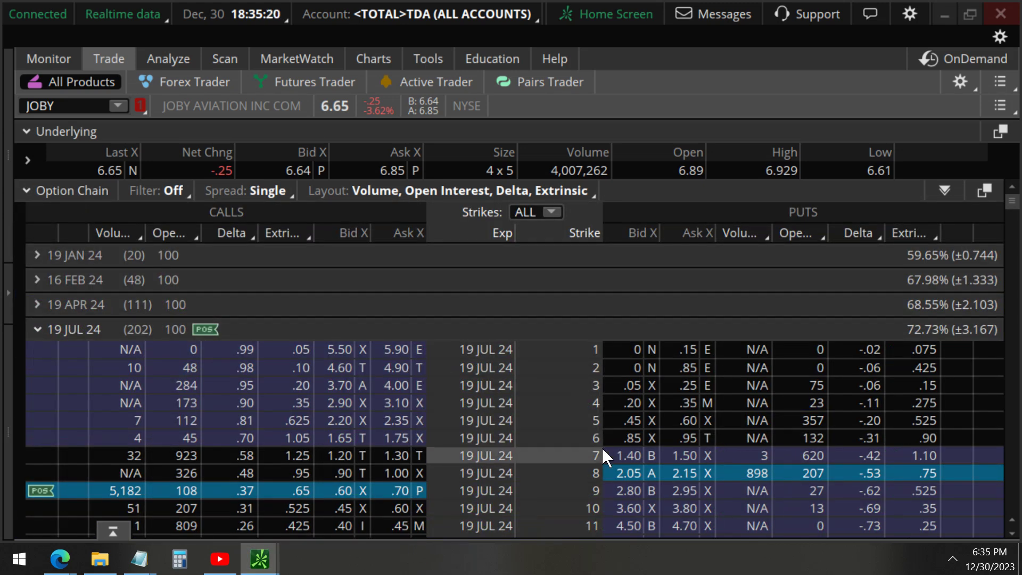
pyautogui.scroll(-3, 611, 449)
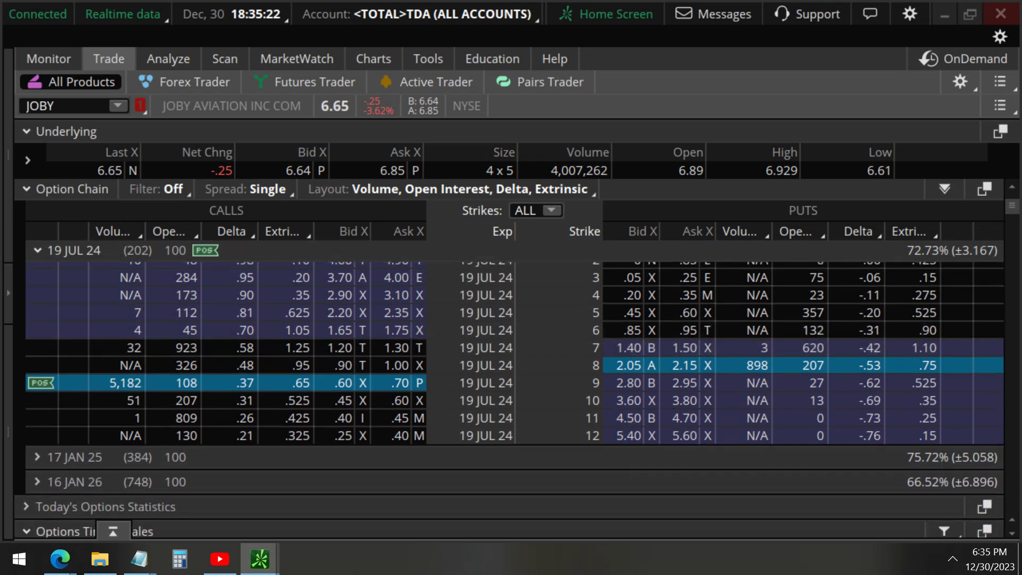
pyautogui.moveTo(586, 381); pyautogui.dragTo(772, 374)
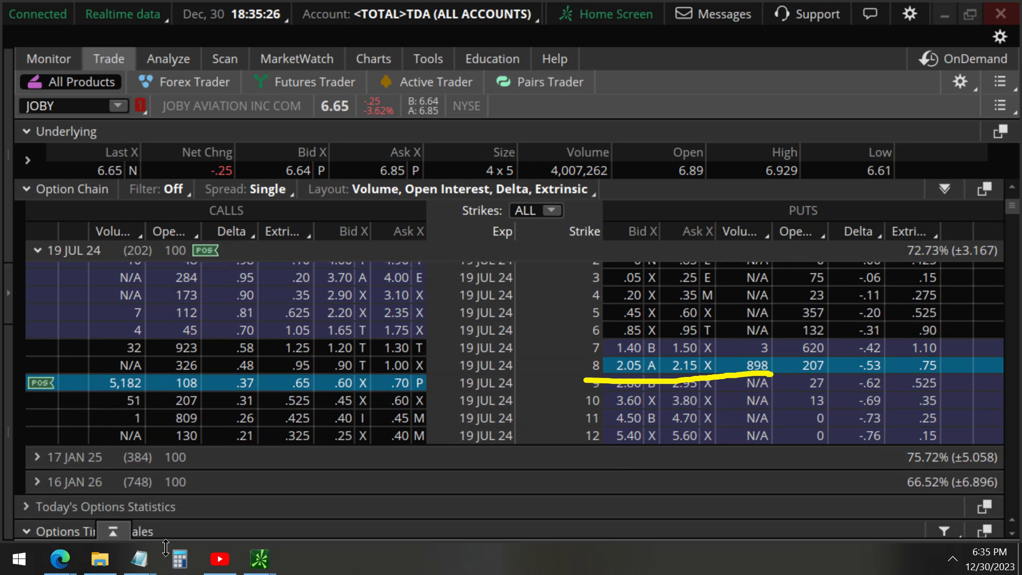
# Step: Open Calculator beside the puts and multiply 210 by 898 for the strike 8 put premium
pyautogui.click(180, 559)
pyautogui.moveTo(692, 95); pyautogui.dragTo(404, 101)
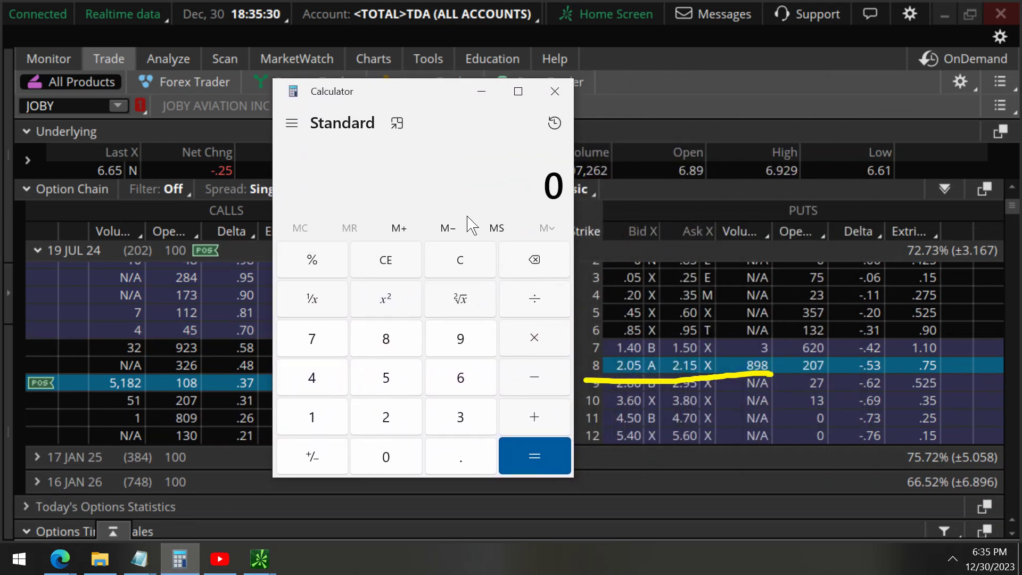
pyautogui.click(391, 419)
pyautogui.click(347, 434)
pyautogui.click(378, 461)
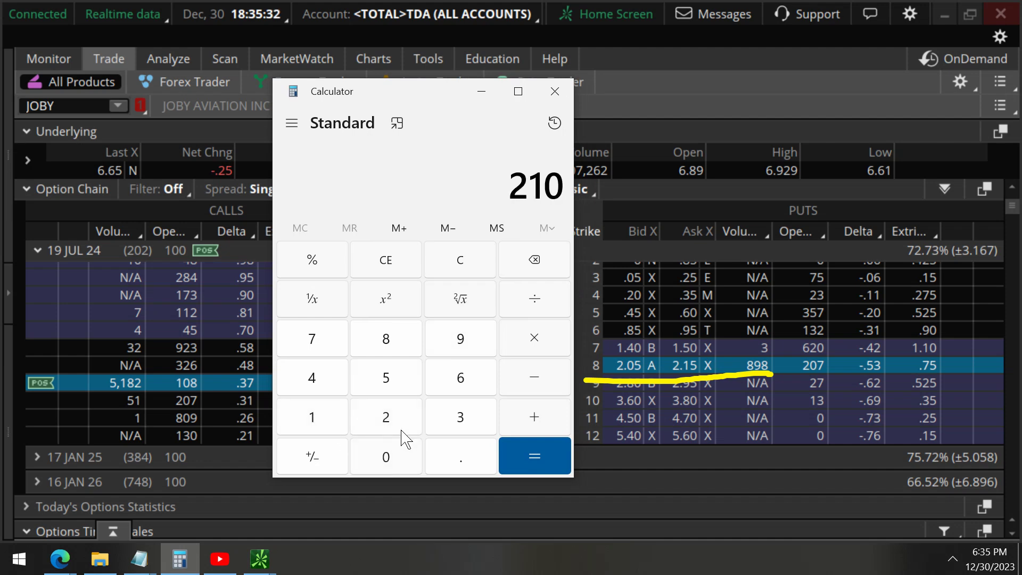
pyautogui.click(530, 340)
pyautogui.click(416, 347)
pyautogui.click(454, 346)
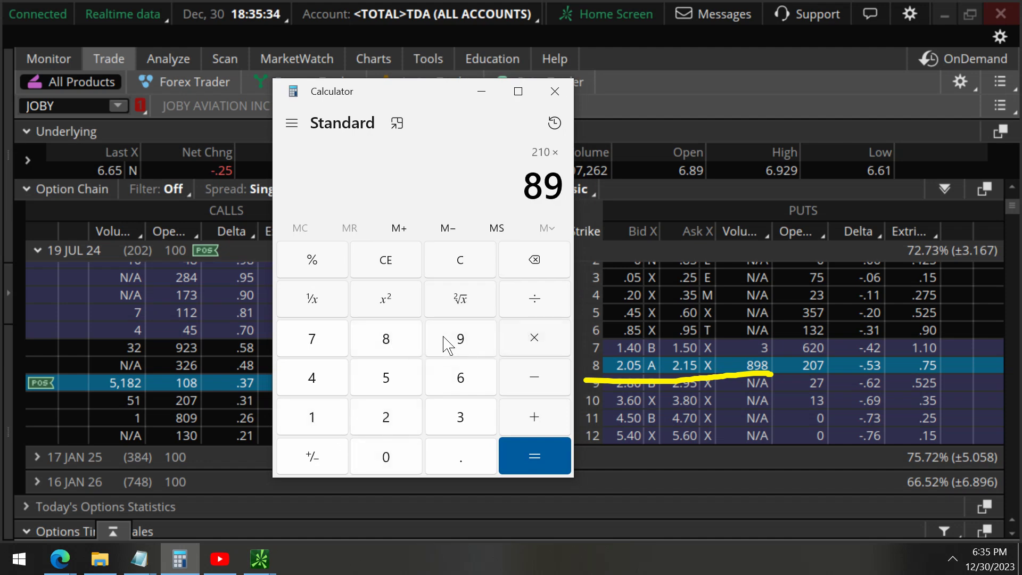
pyautogui.click(427, 355)
pyautogui.click(541, 453)
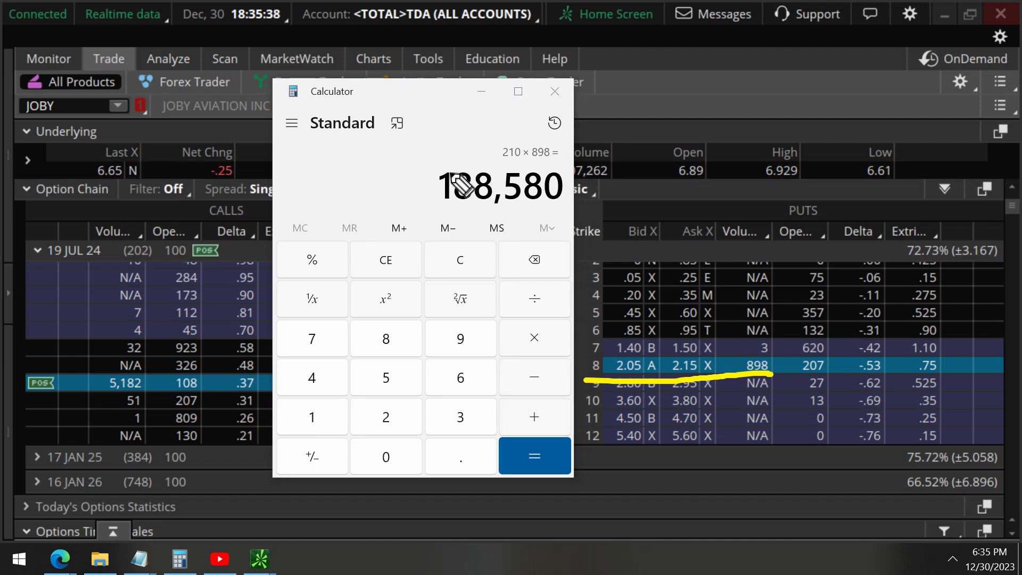
# Step: Circle the calculated premium total and underline the strike 8 put's open interest
pyautogui.moveTo(517, 159)
pyautogui.mouseDown()
pyautogui.moveTo(429, 188)
pyautogui.moveTo(554, 226)
pyautogui.moveTo(585, 166)
pyautogui.moveTo(517, 161)
pyautogui.mouseUp()
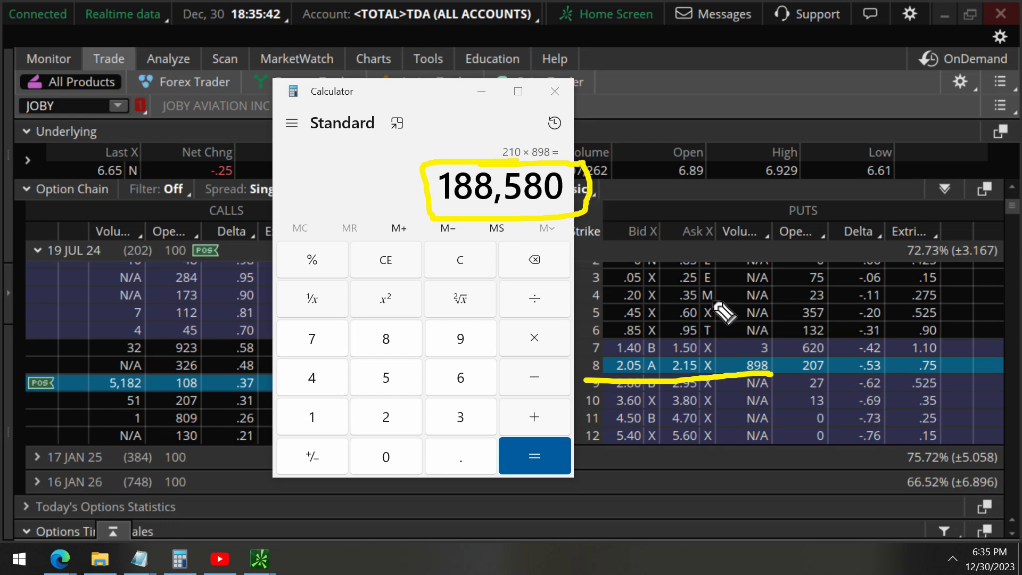
pyautogui.moveTo(793, 375); pyautogui.dragTo(832, 374)
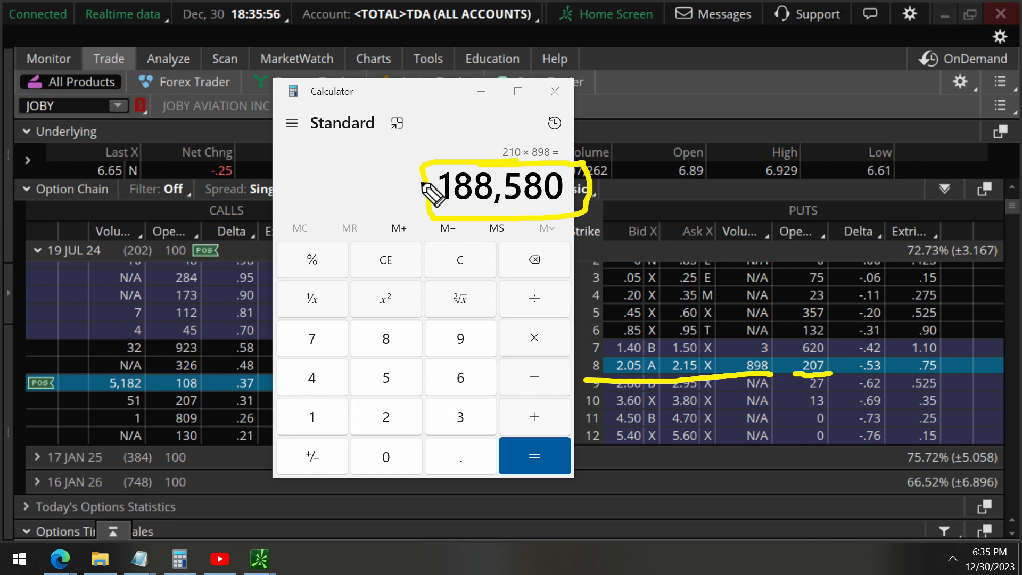
# Step: Erase all pen marks from the option chain and calculation, and close Calculator
pyautogui.hotkey('ctrl', 'z')
pyautogui.hotkey('ctrl', 'z')
pyautogui.hotkey('ctrl', 'z')
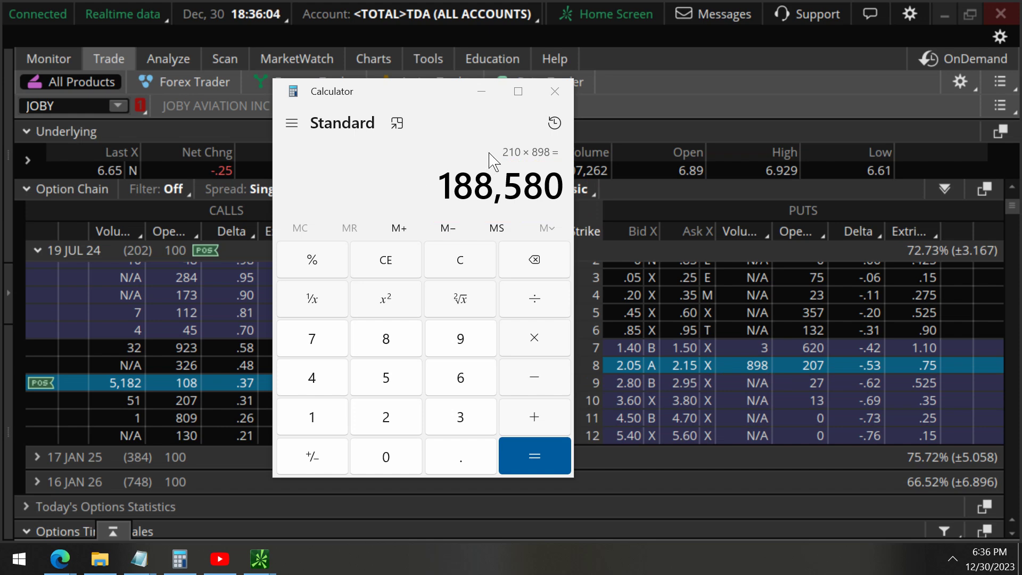
pyautogui.click(555, 91)
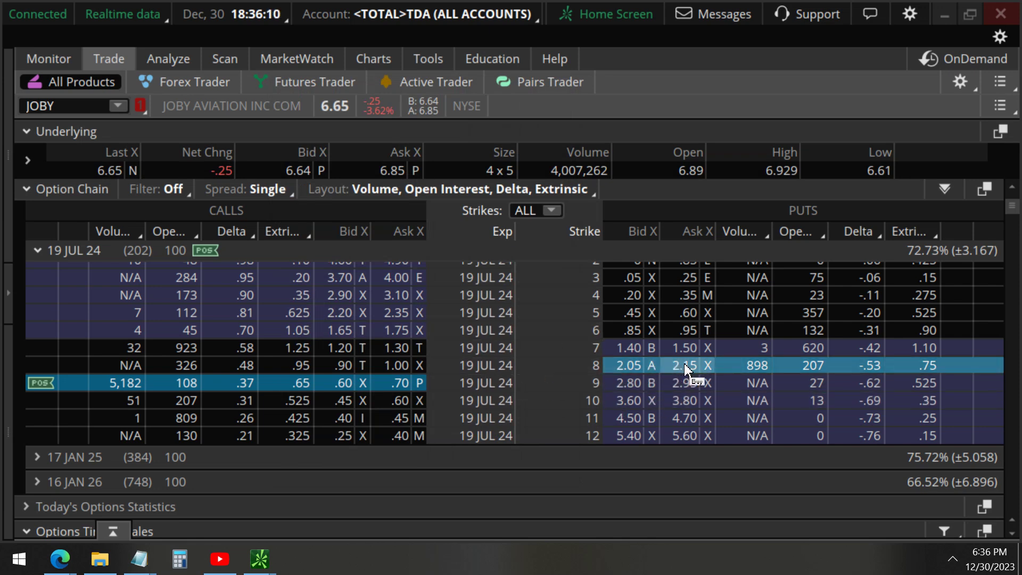
# Step: Set up a buy order for the JOBY 19 JUL 24 9 call at .79 and analyze the trade in the Risk Profile
pyautogui.click(401, 382)
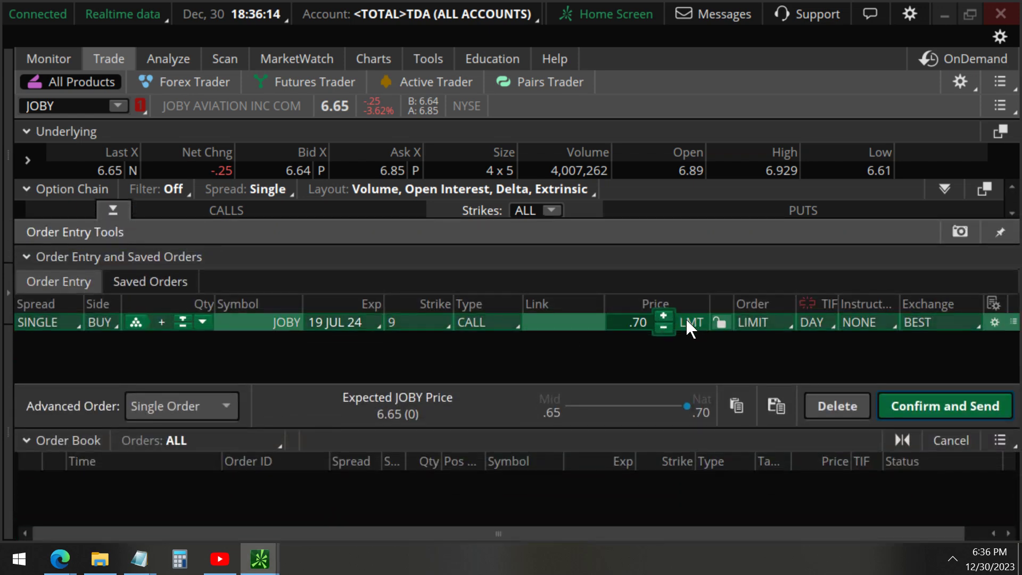
pyautogui.click(645, 322)
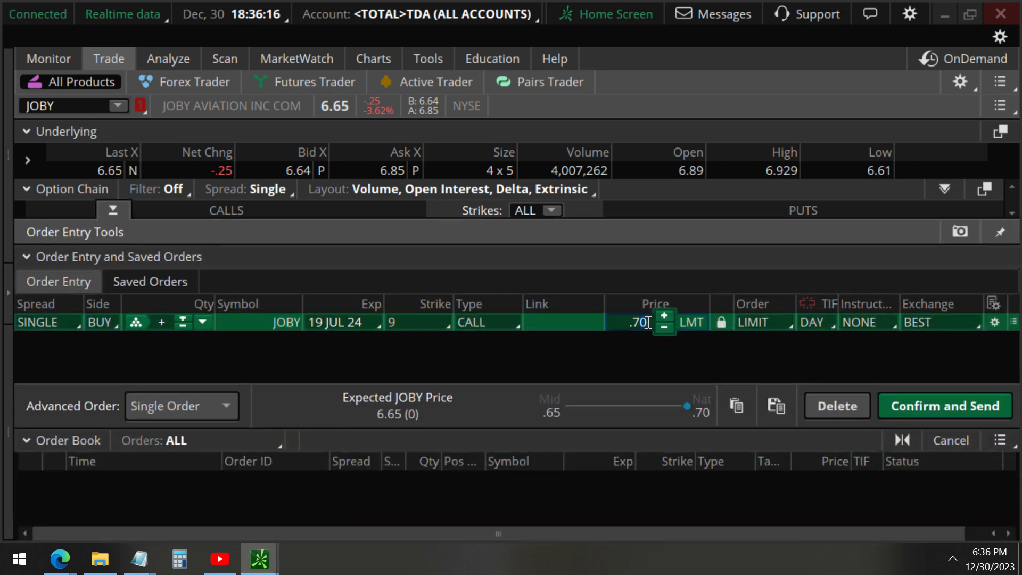
pyautogui.click(1014, 322)
pyautogui.click(849, 229)
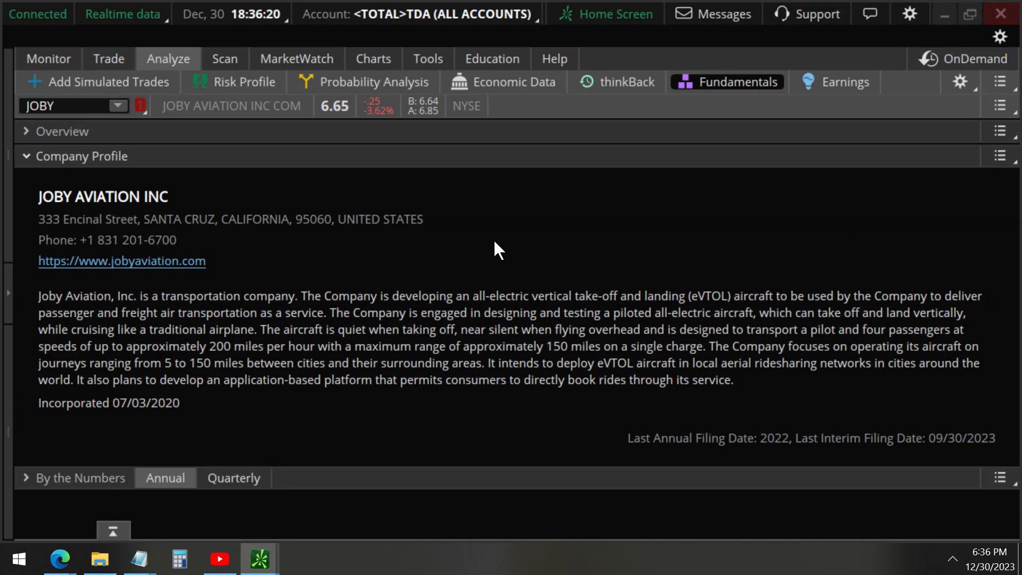
pyautogui.click(243, 82)
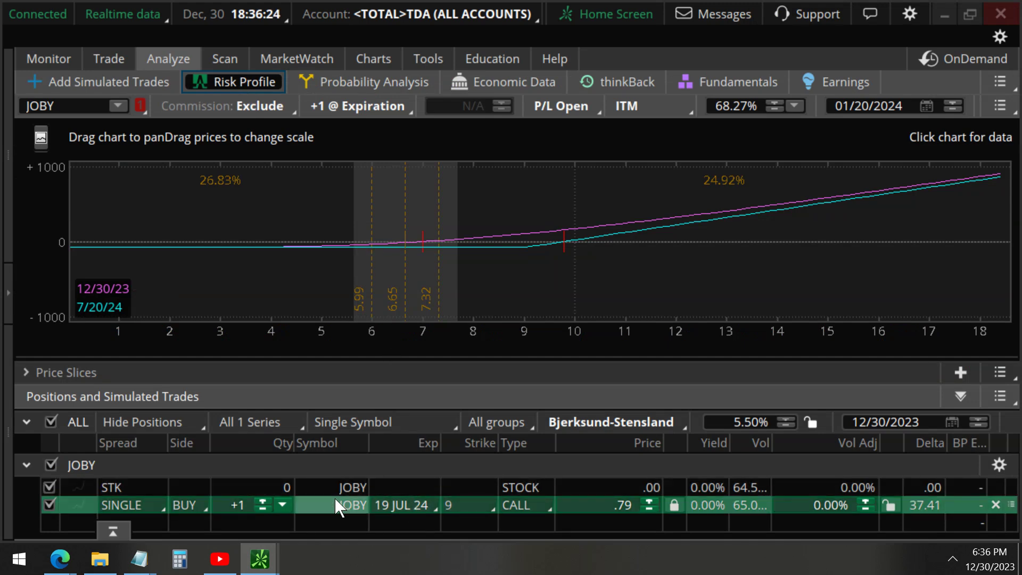
# Step: Set the simulated 19 JUL 24 9 call's quantity to 5 contracts
pyautogui.click(504, 299)
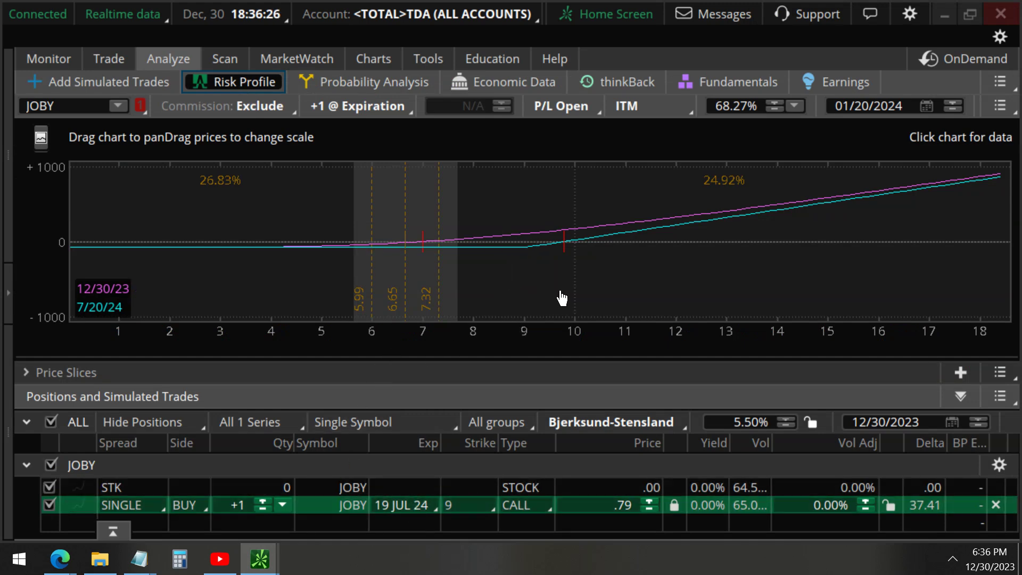
pyautogui.moveTo(552, 303); pyautogui.dragTo(673, 328)
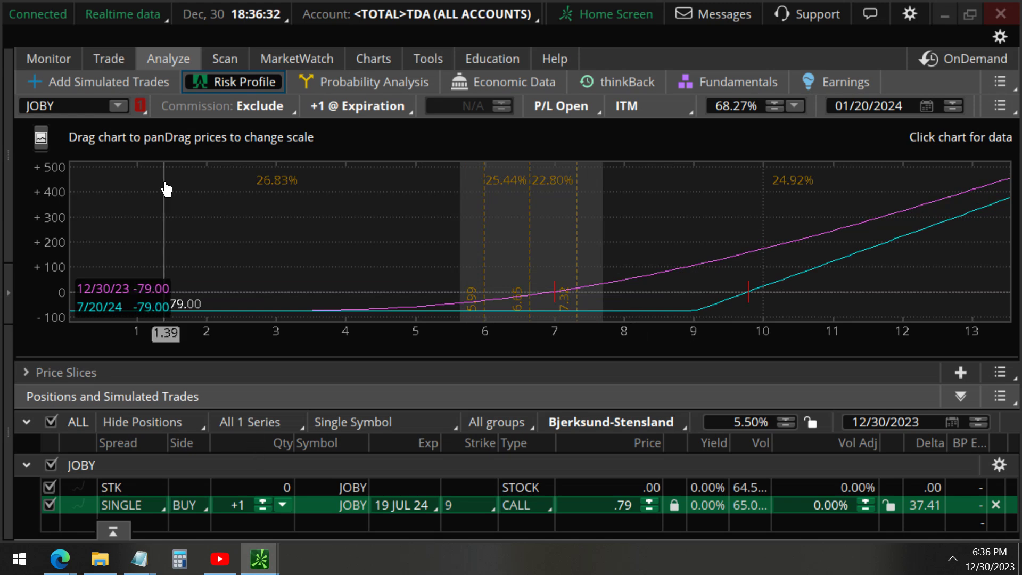
pyautogui.click(238, 506)
pyautogui.write('5')
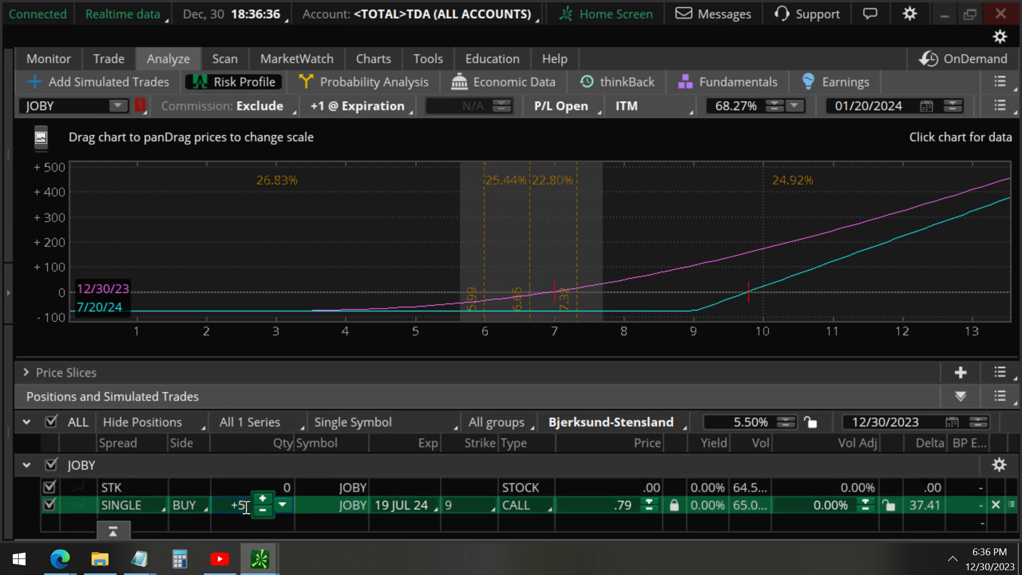
pyautogui.press('Return')
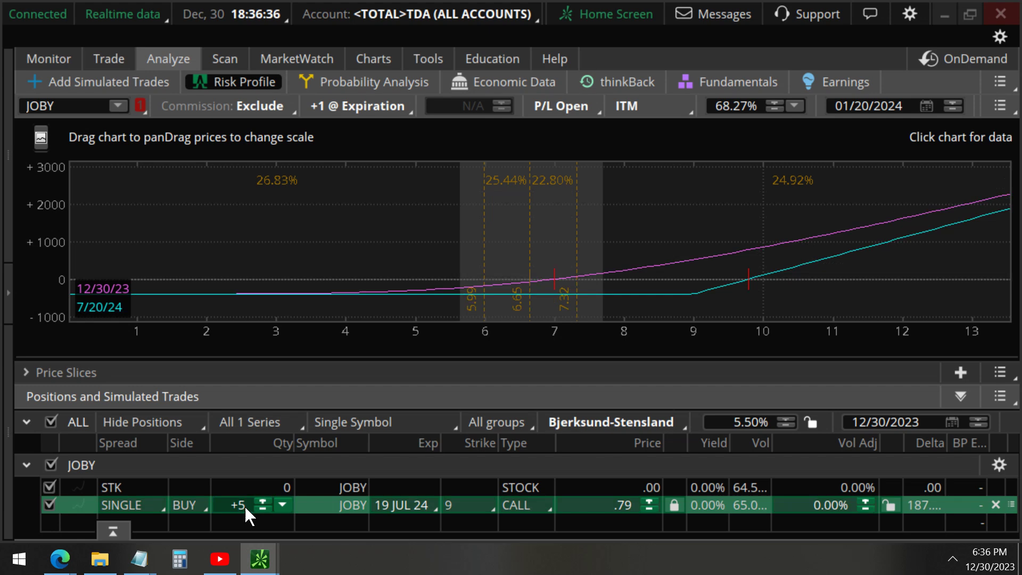
# Step: Set up a buy order for the 19 JUL 24 8 put at 2.10 and analyze it together with the simulated calls
pyautogui.click(110, 58)
pyautogui.click(120, 209)
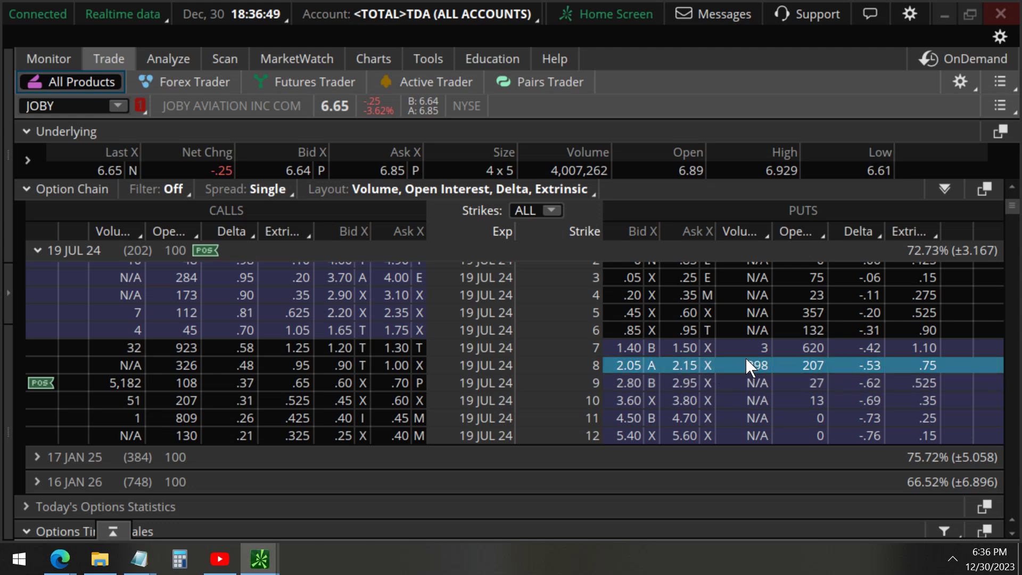
pyautogui.click(683, 365)
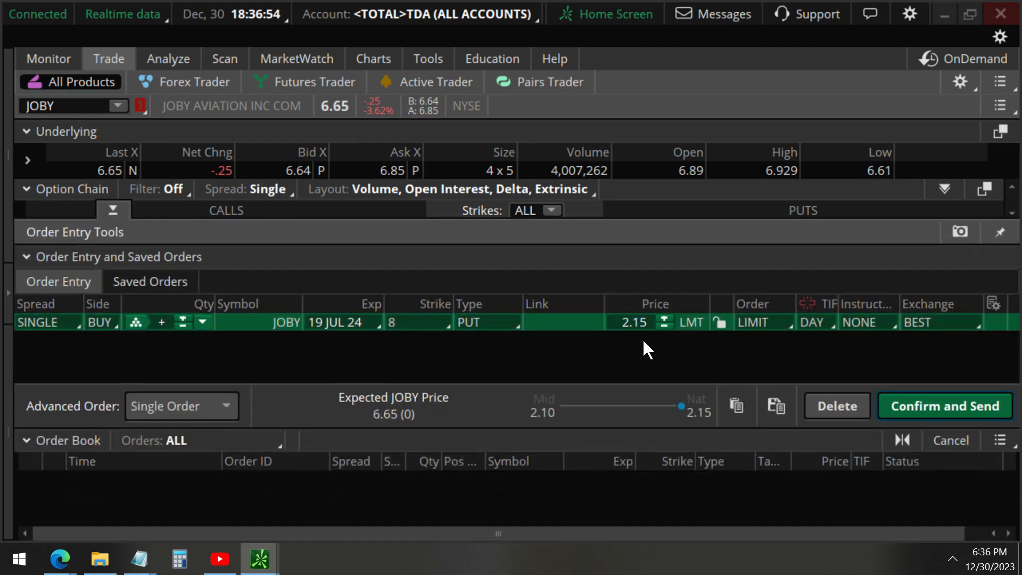
pyautogui.click(653, 322)
pyautogui.press('BackSpace')
pyautogui.write('0')
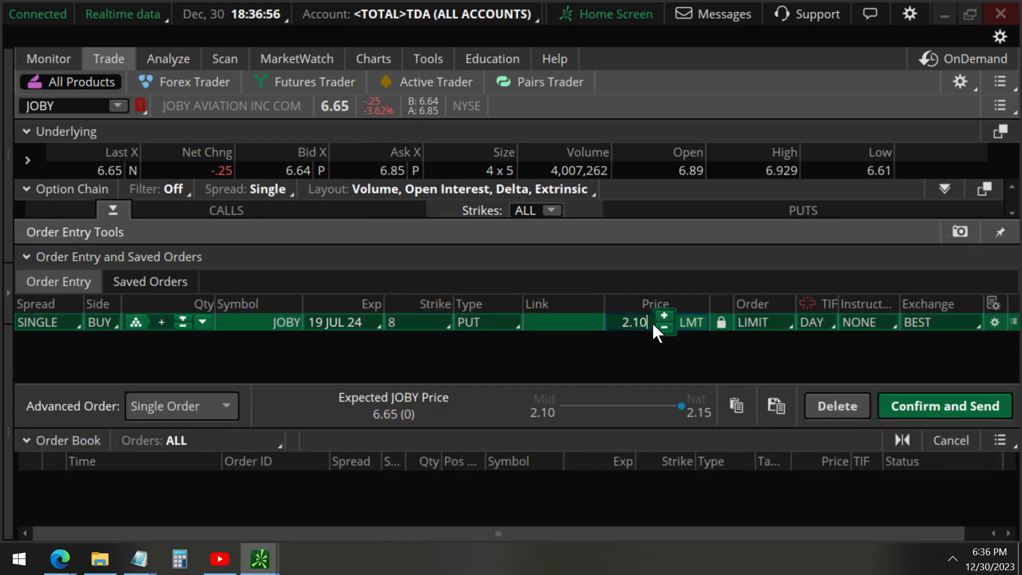
pyautogui.click(1014, 322)
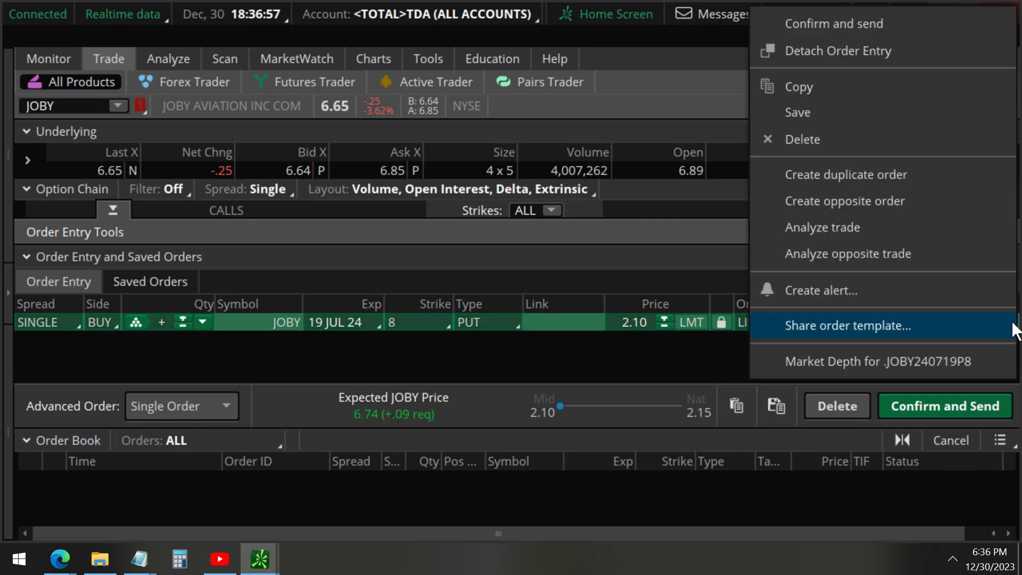
pyautogui.click(902, 234)
pyautogui.scroll(-1, 497, 503)
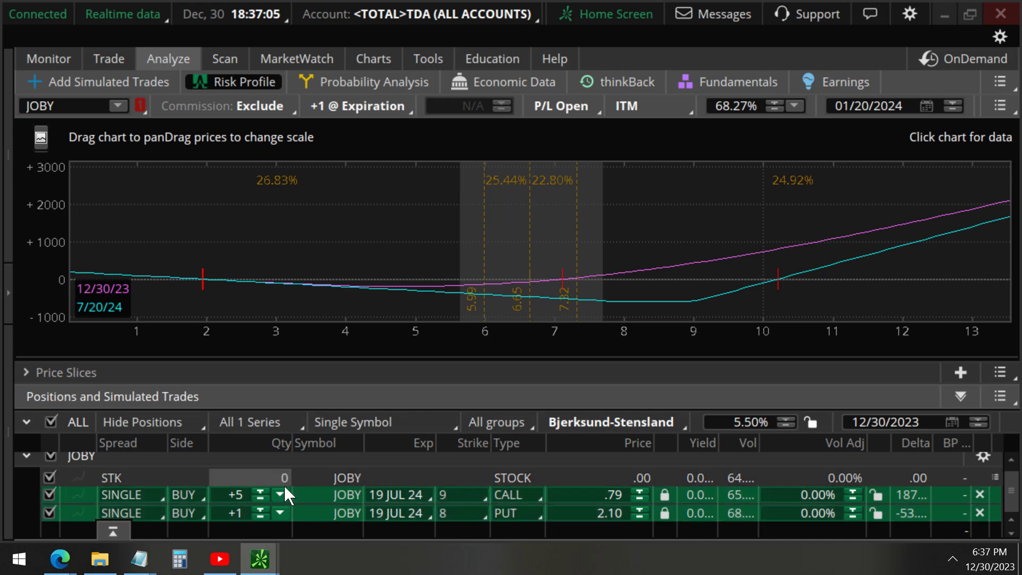
# Step: Expand the price slices to circle the position's delta at the current stock price, and collapse them
pyautogui.click(85, 372)
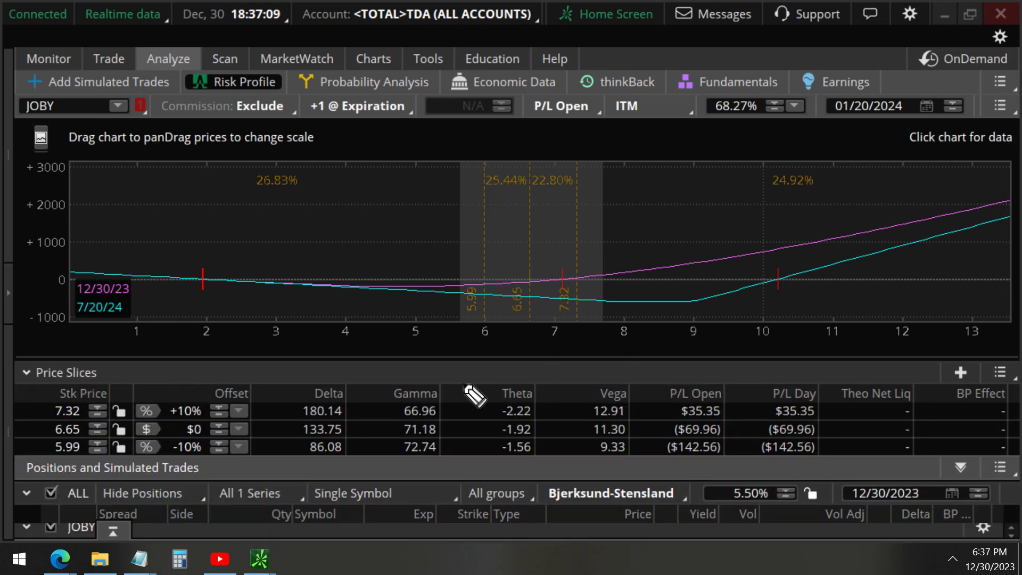
pyautogui.moveTo(313, 443)
pyautogui.mouseDown()
pyautogui.moveTo(352, 443)
pyautogui.moveTo(355, 421)
pyautogui.moveTo(306, 420)
pyautogui.moveTo(294, 440)
pyautogui.mouseUp()
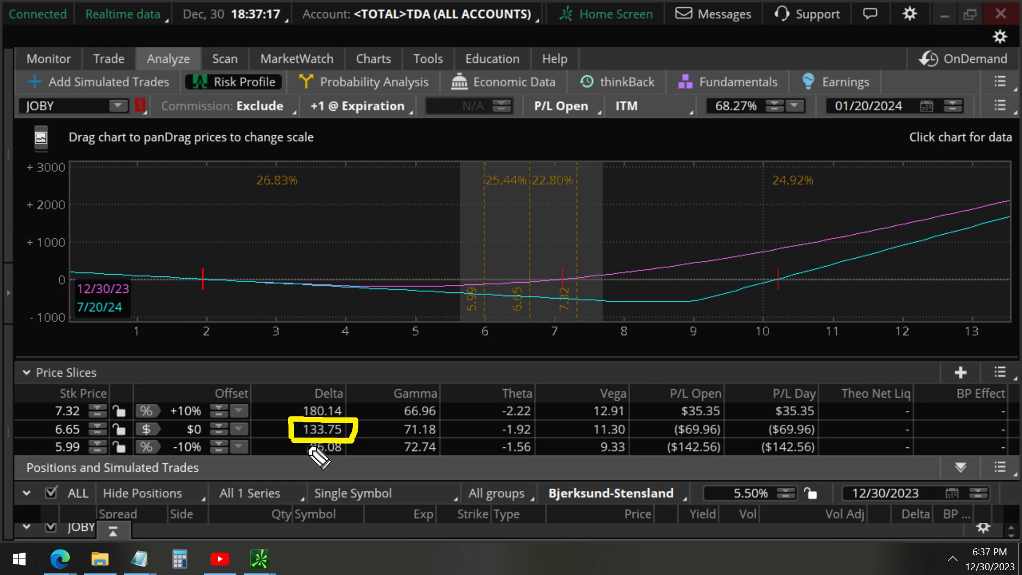
pyautogui.click(78, 371)
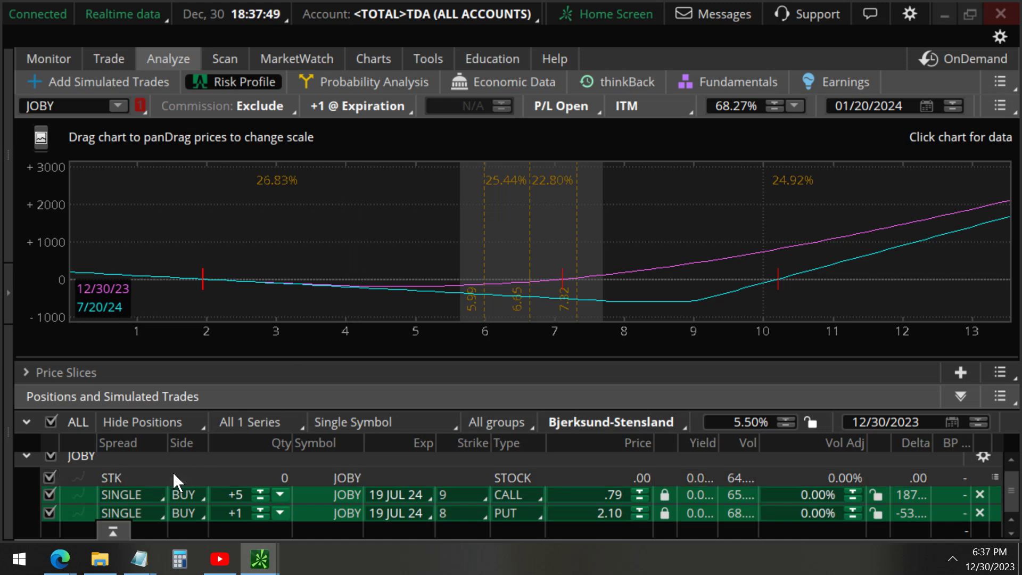
# Step: Compare the risk profile without and with the 8 put, and examine profit at higher stock prices
pyautogui.click(51, 512)
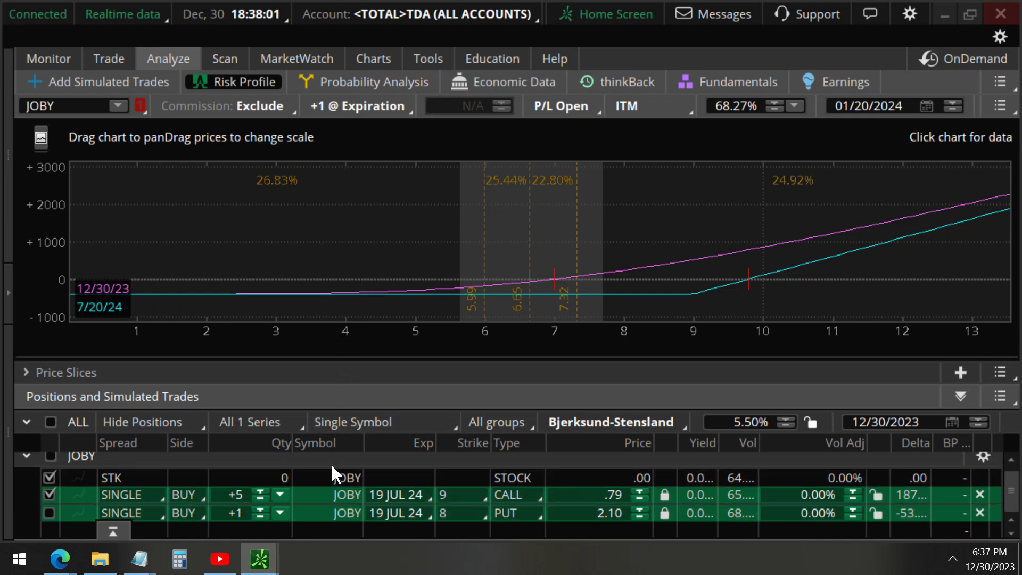
pyautogui.click(50, 513)
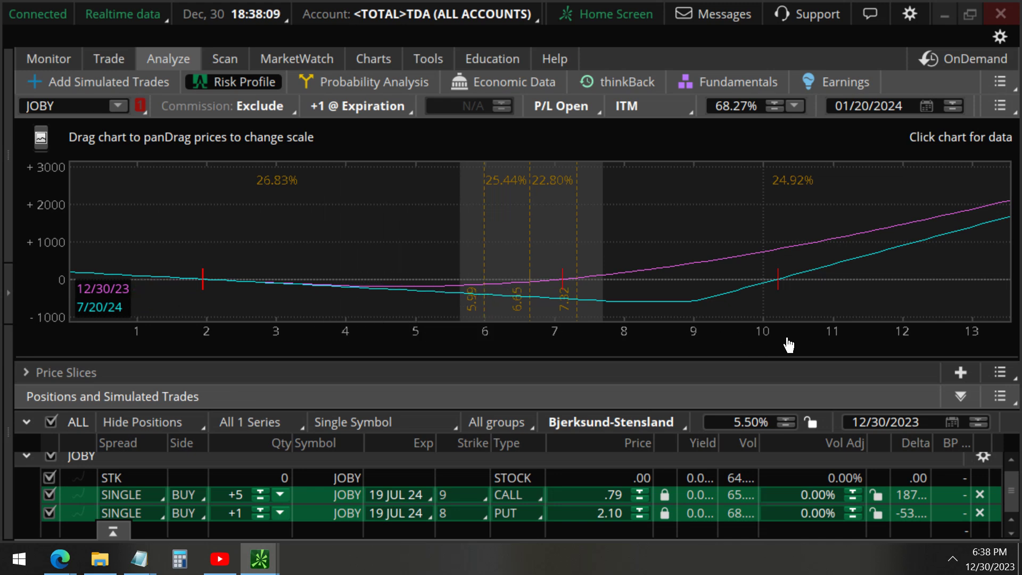
pyautogui.moveTo(786, 342); pyautogui.dragTo(531, 336)
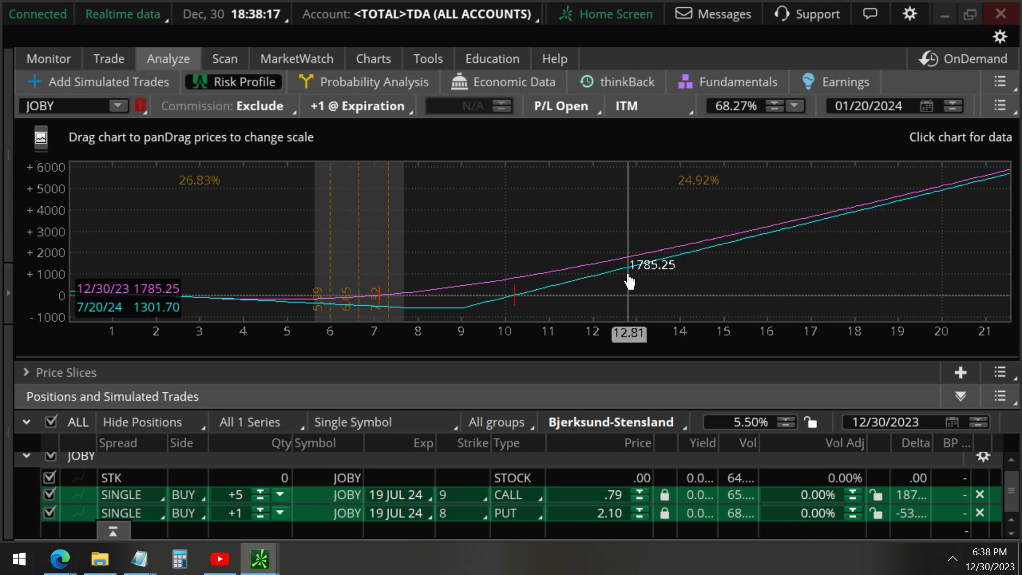
# Step: Display JOBY's one-year daily price chart and circle the 11.98 high
pyautogui.click(374, 57)
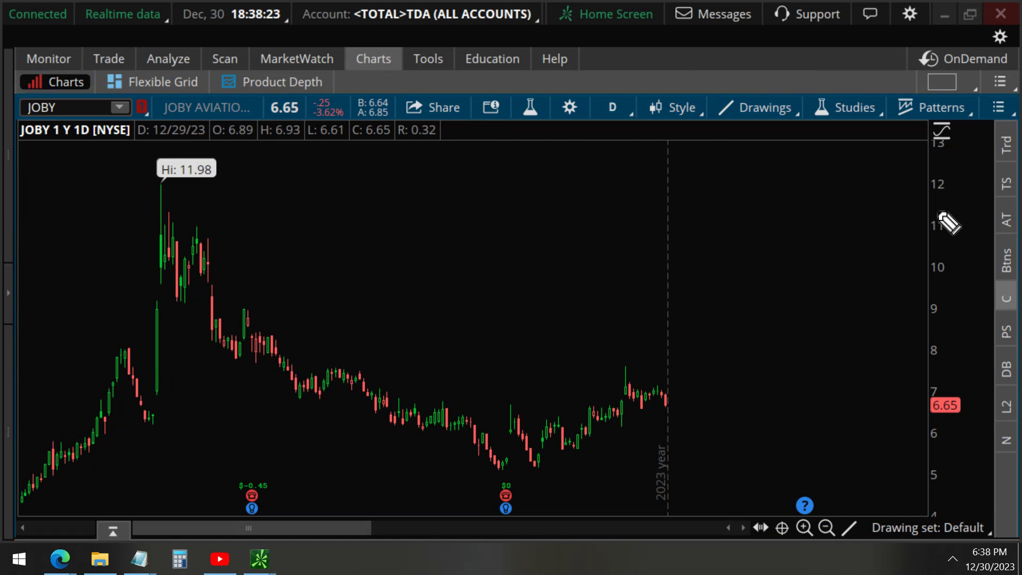
pyautogui.moveTo(148, 184)
pyautogui.mouseDown()
pyautogui.moveTo(226, 183)
pyautogui.moveTo(229, 156)
pyautogui.moveTo(148, 153)
pyautogui.moveTo(143, 182)
pyautogui.mouseUp()
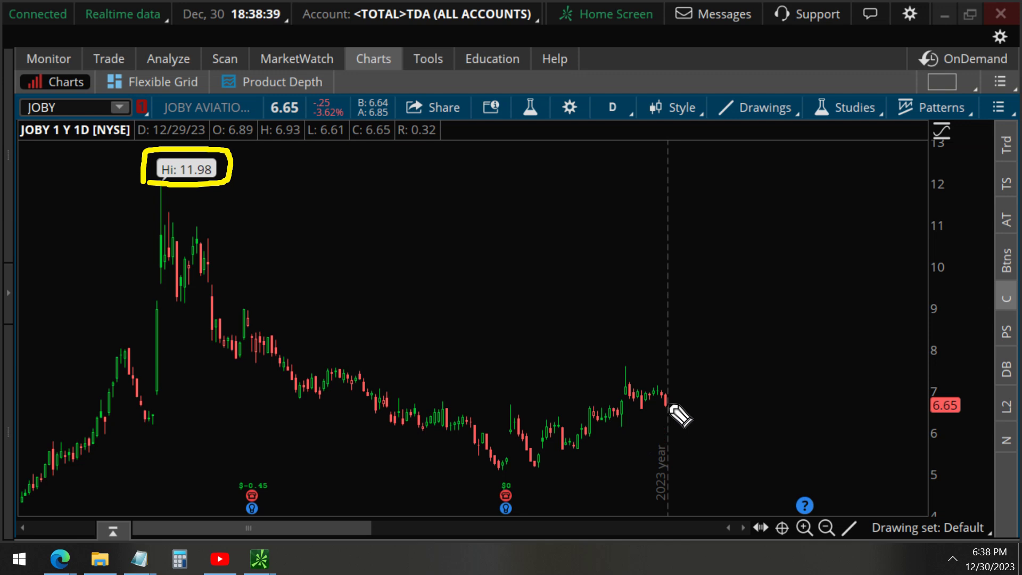
# Step: Draw a rising arrow from the last candle and replace it with a longer one sweeping up across the chart
pyautogui.moveTo(668, 403)
pyautogui.mouseDown()
pyautogui.moveTo(778, 191)
pyautogui.moveTo(751, 202)
pyautogui.moveTo(804, 245)
pyautogui.mouseUp()
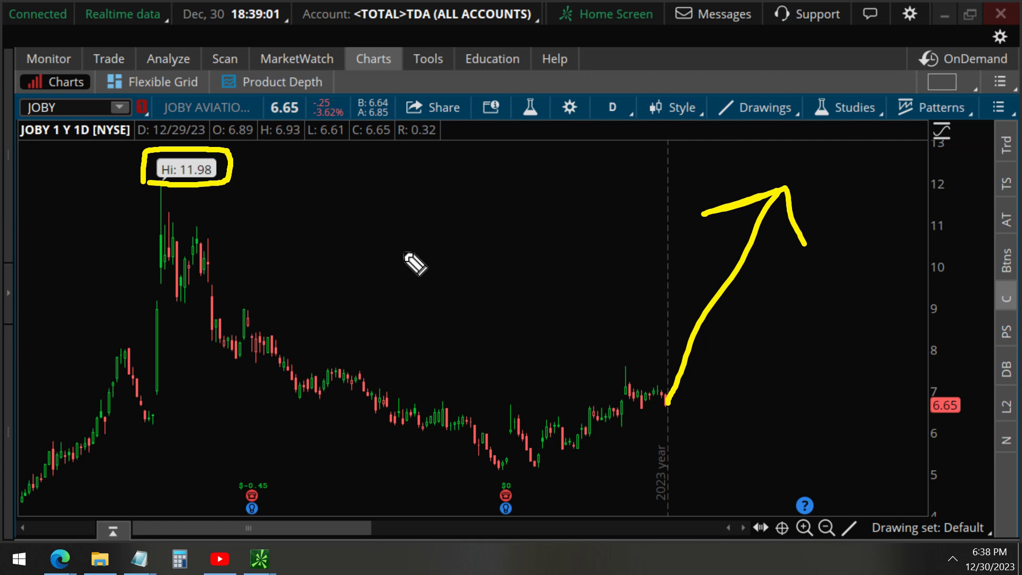
pyautogui.hotkey('ctrl', 'z')
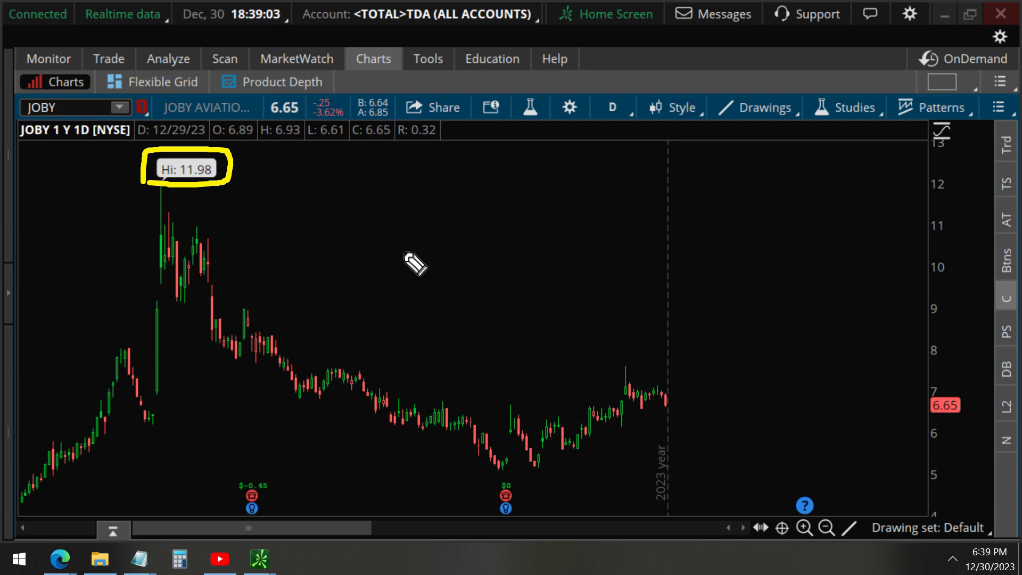
pyautogui.moveTo(420, 291)
pyautogui.mouseDown()
pyautogui.moveTo(583, 195)
pyautogui.moveTo(683, 156)
pyautogui.moveTo(878, 111)
pyautogui.moveTo(801, 102)
pyautogui.moveTo(887, 111)
pyautogui.moveTo(848, 197)
pyautogui.mouseUp()
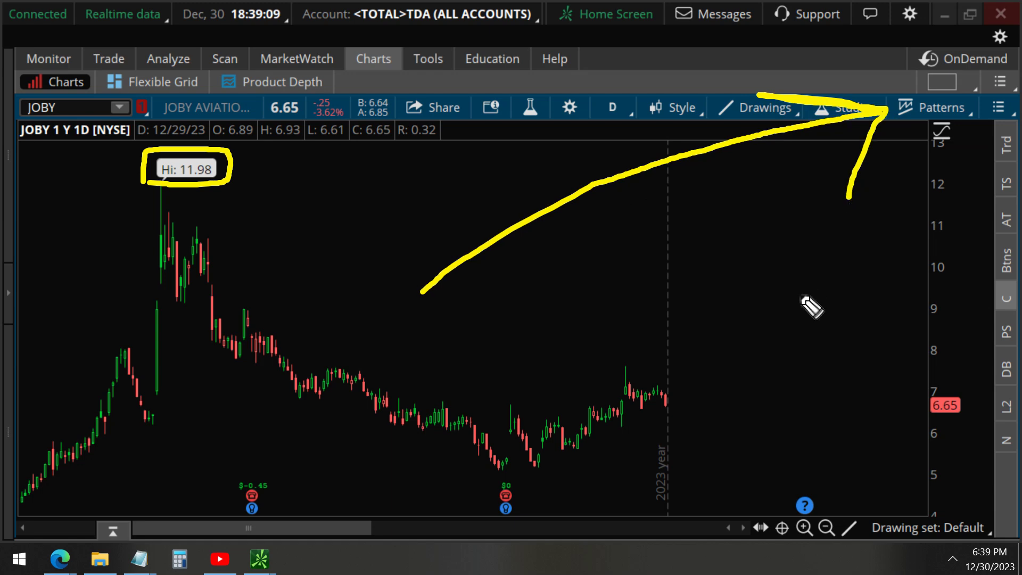